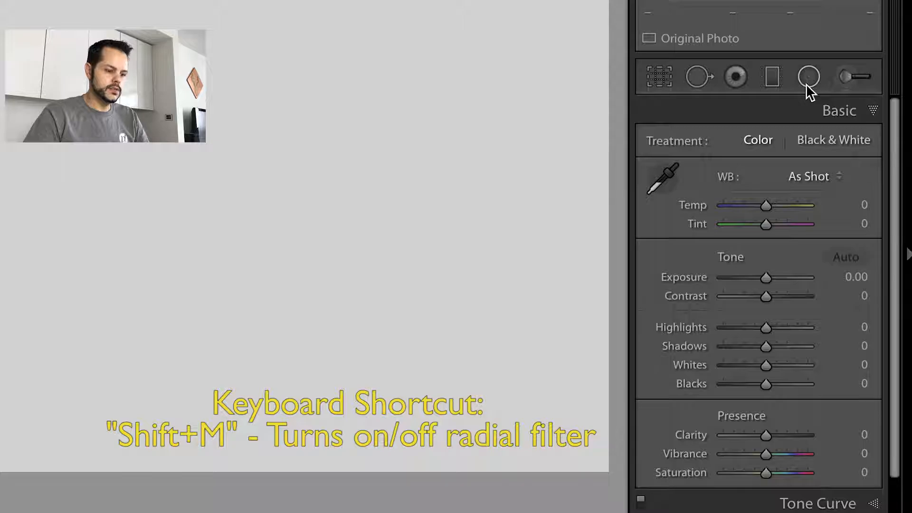
Activate the Radial Filter and apply the Burn (Darken) effect preset.
click(806, 84)
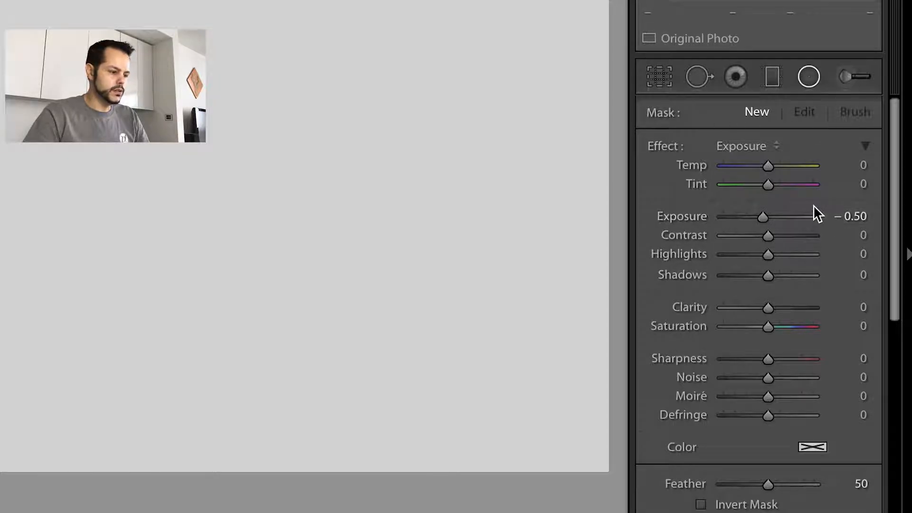
click(754, 156)
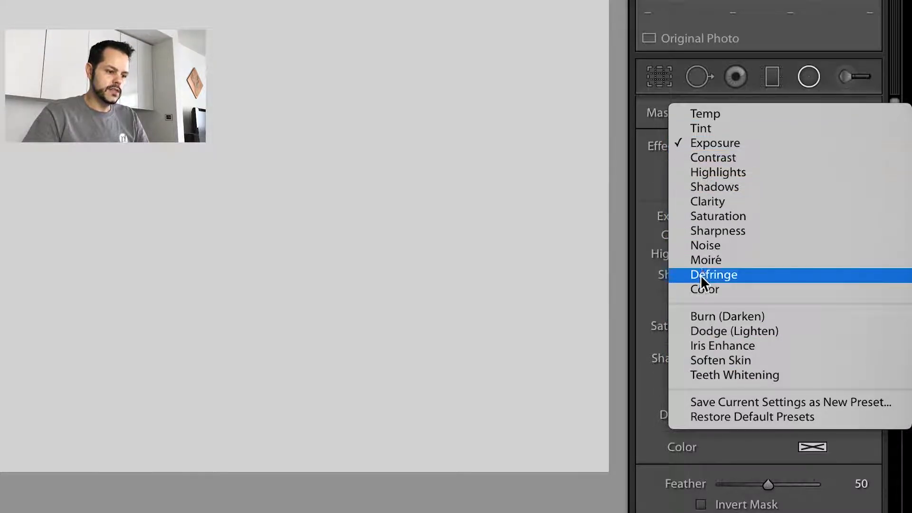
click(711, 316)
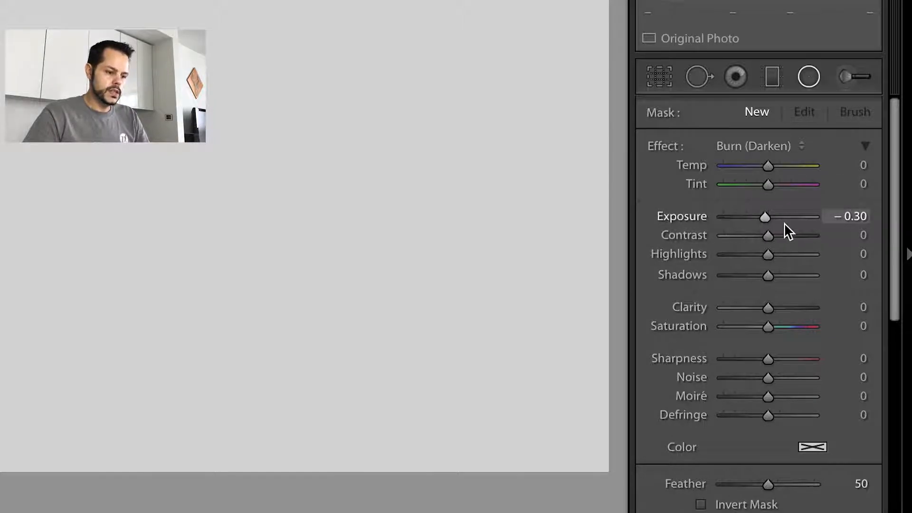
Try a Radial Filter exposure of -0.71, followed by 0.50.
drag(765, 218, 760, 217)
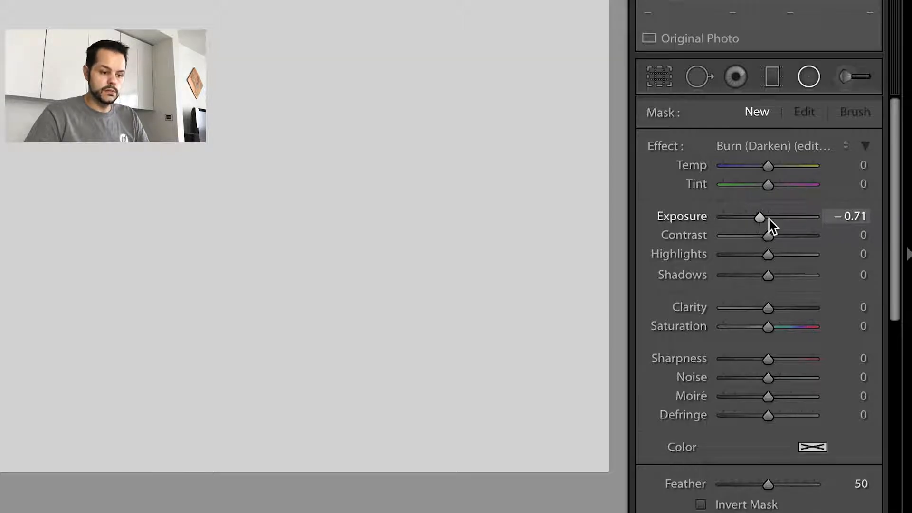
click(845, 219)
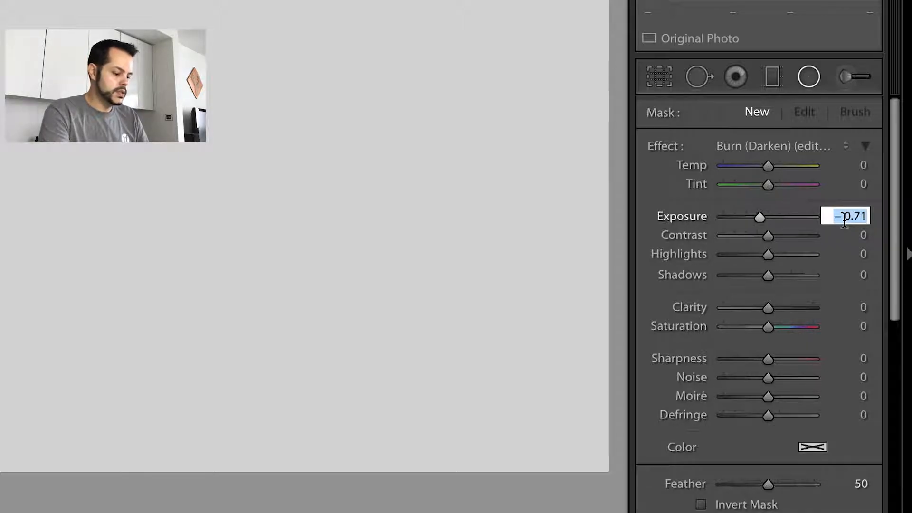
text(.5)
key(Return)
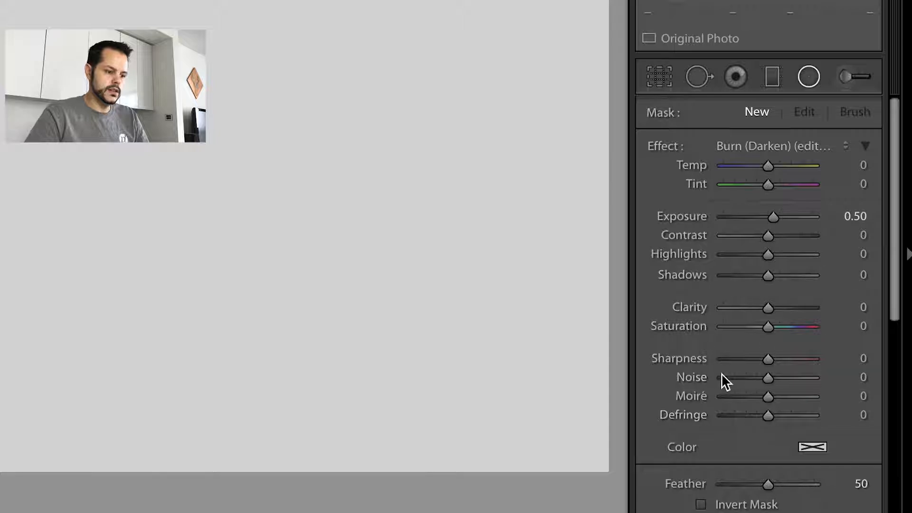
Set the filter exposure to about -0.89 and draw a large circular radial filter around the image's centre.
scroll(722, 374, down, 2)
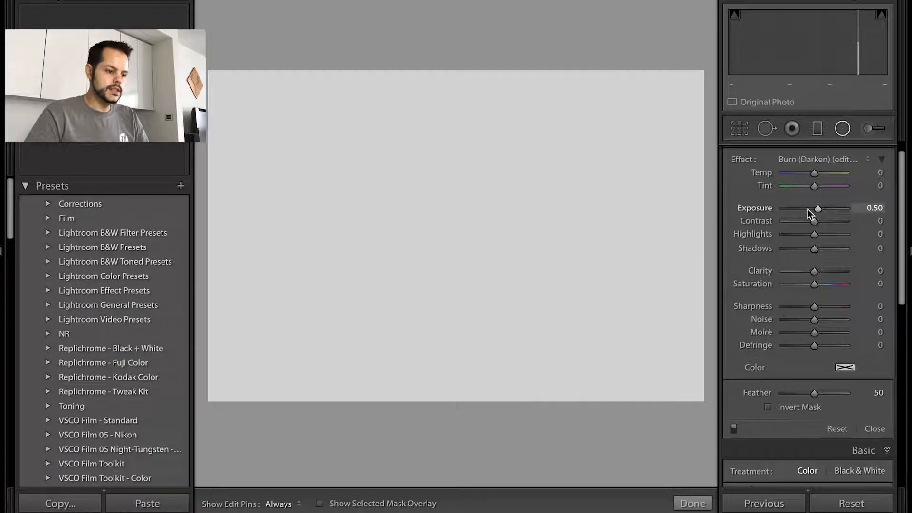
click(808, 209)
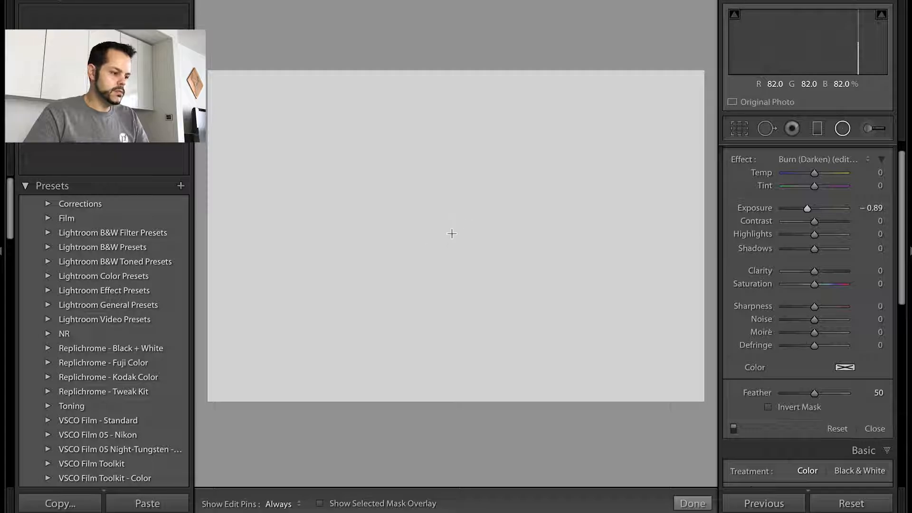
mouse_move(450, 233)
mouse_down()
mouse_move(474, 204)
mouse_move(469, 160)
mouse_move(558, 155)
mouse_move(507, 106)
mouse_move(564, 106)
mouse_move(584, 176)
mouse_move(462, 200)
mouse_move(466, 218)
mouse_move(464, 118)
mouse_move(569, 116)
mouse_up()
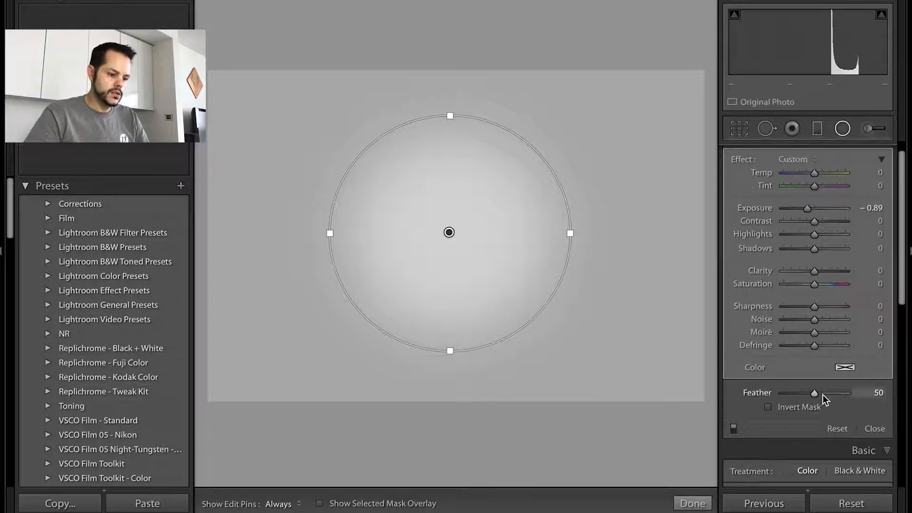
Lower the circular filter's feather to 0 and raise it to 100 to compare hard and soft edges.
drag(814, 393, 775, 394)
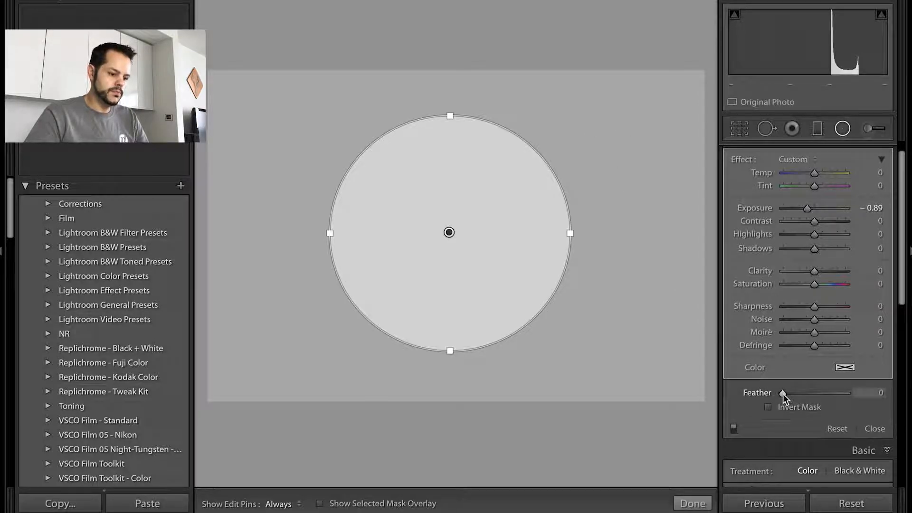
drag(783, 393, 867, 396)
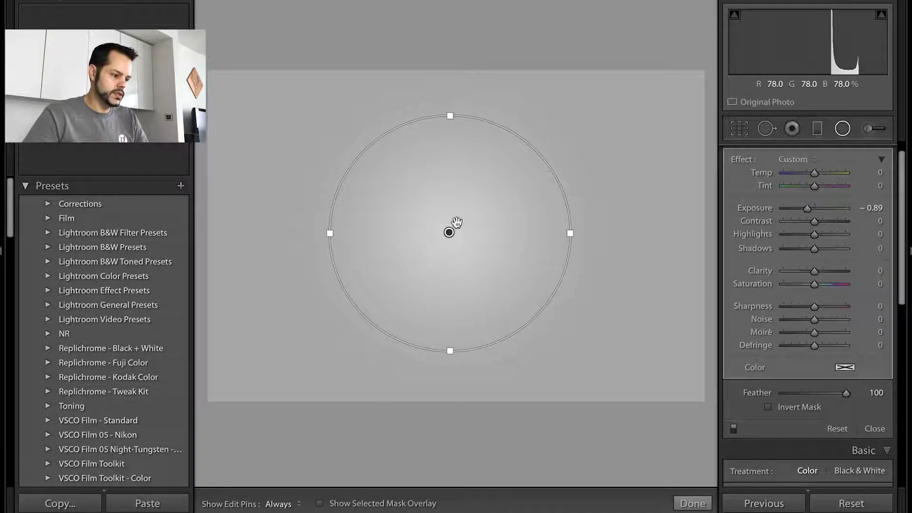
Toggle the selected mask overlay on and off to examine which area the radial filter affects.
mouse_move(450, 232)
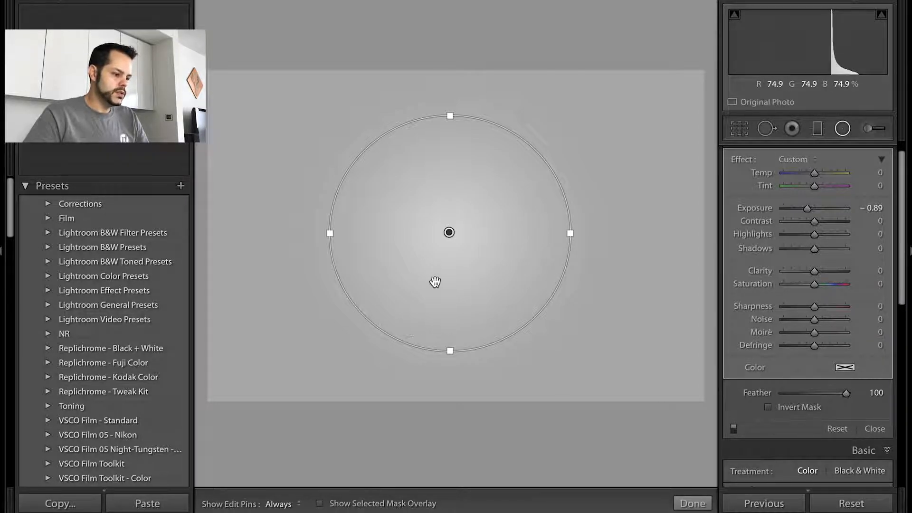
click(319, 504)
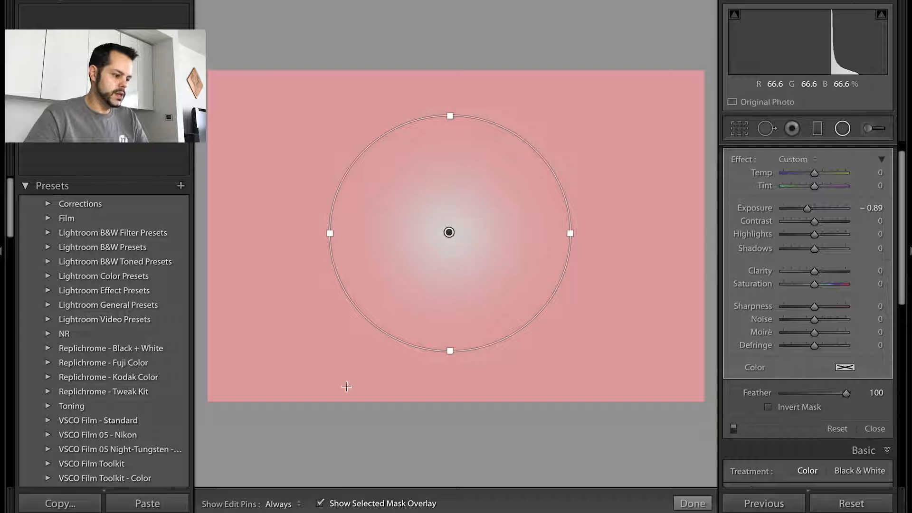
click(320, 504)
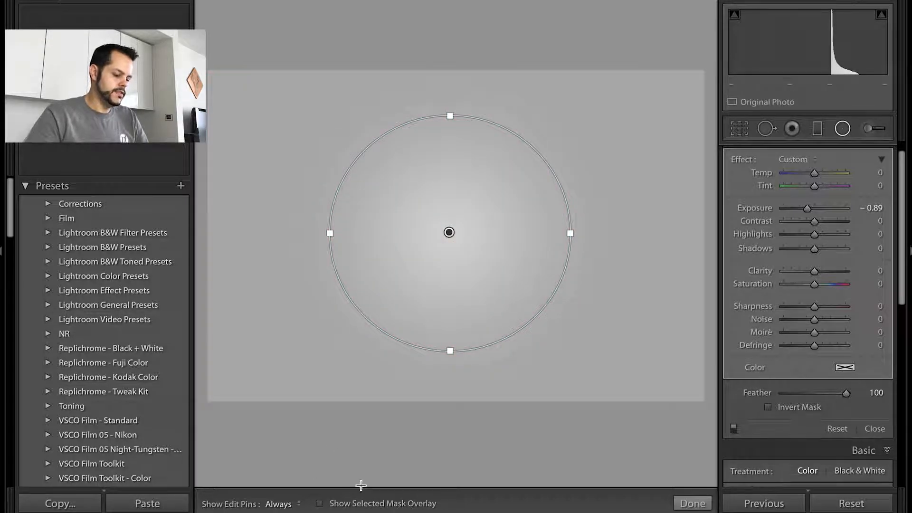
key(o)
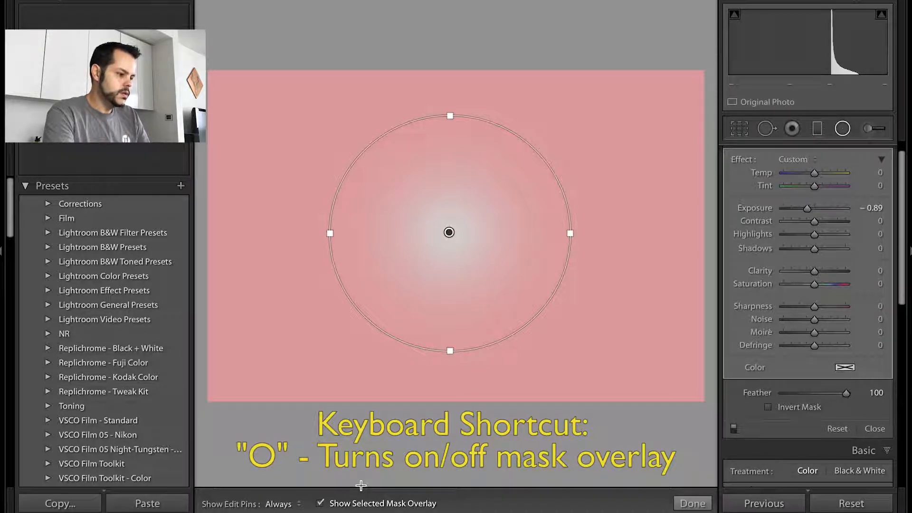
key(o)
key(o)
key(o)
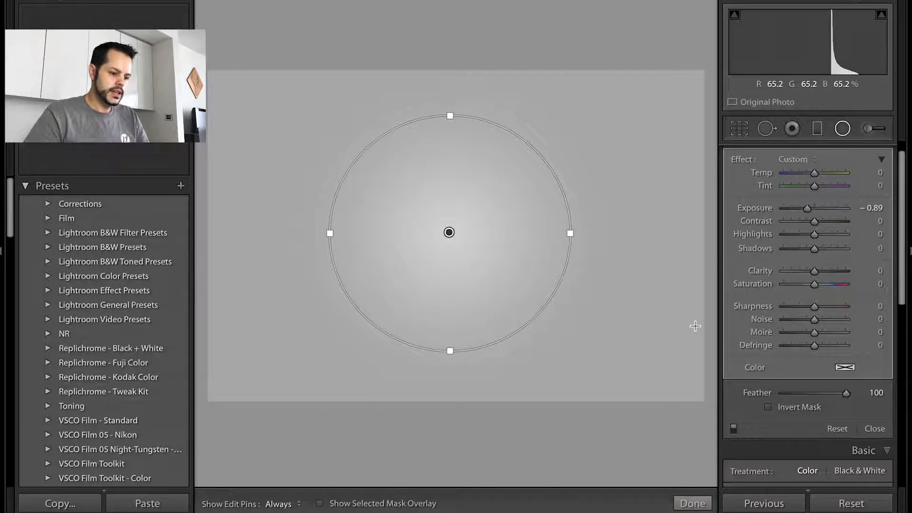
Set the feather to 42, narrow the filter into an upright ellipse and move it slightly up and right.
click(809, 393)
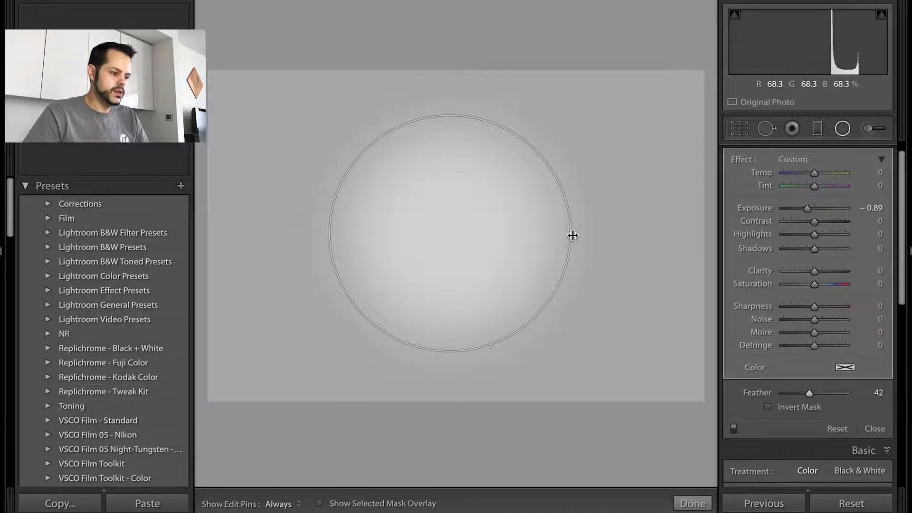
drag(572, 235, 538, 234)
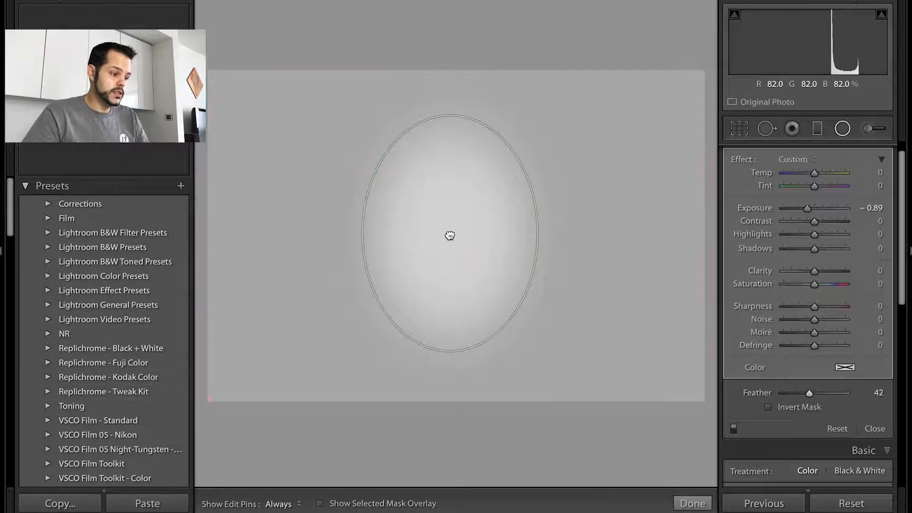
drag(448, 234, 478, 225)
mouse_move(478, 225)
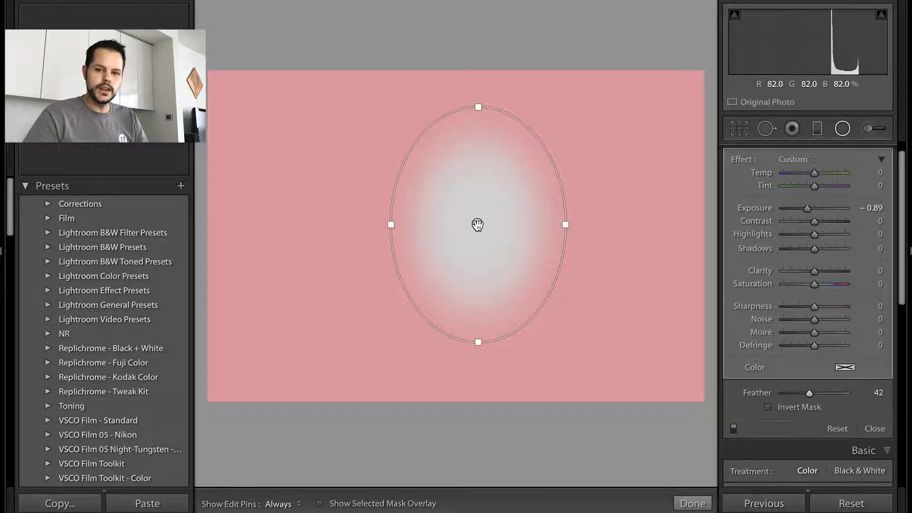
Move the elliptical filter across the image and widen it into a horizontal ellipse on the right half.
drag(477, 226, 334, 232)
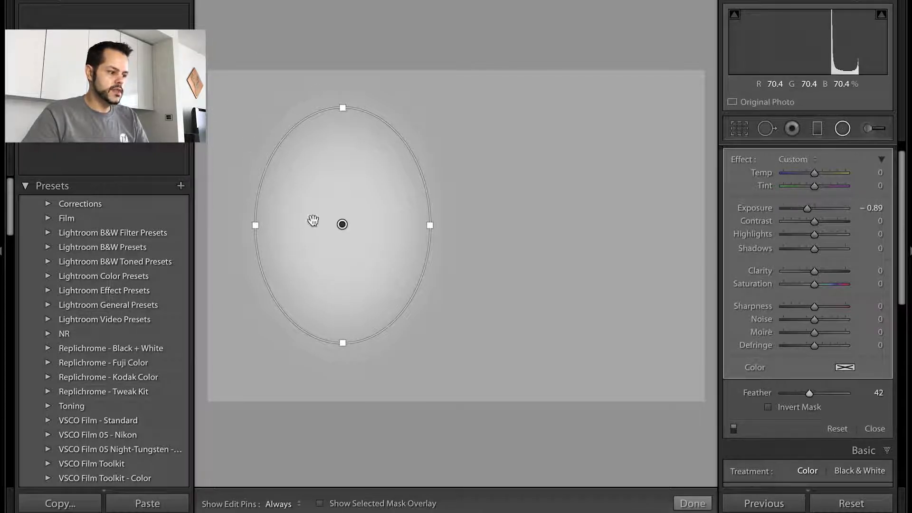
drag(342, 225, 594, 246)
drag(506, 247, 426, 247)
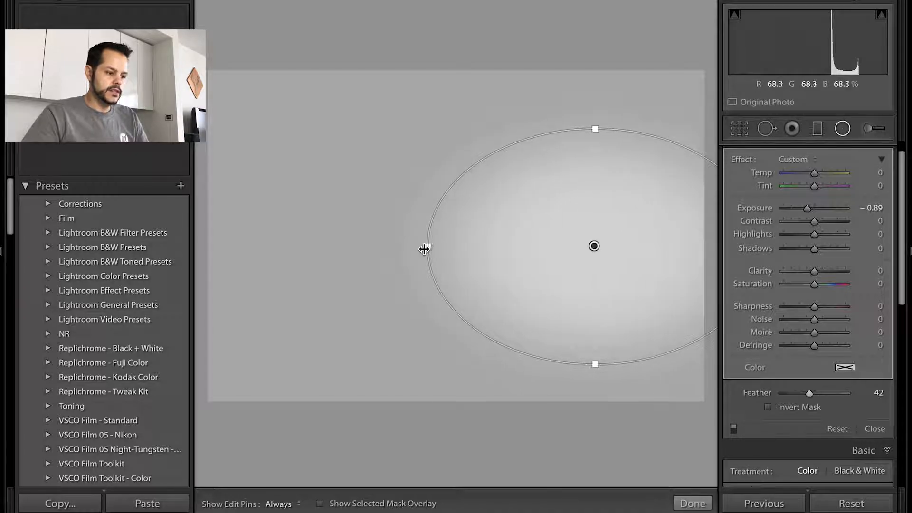
drag(595, 248, 530, 247)
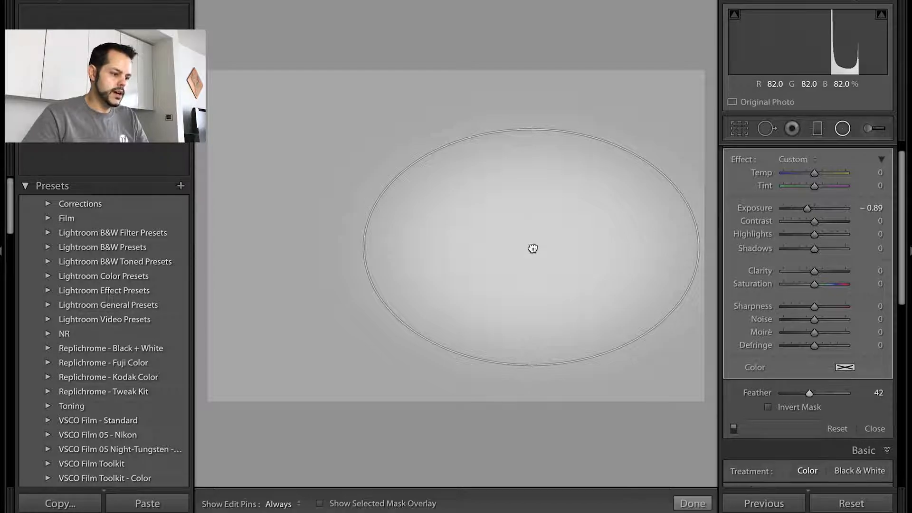
Recentre the radial filter on the image and shrink its width and height into a small circle.
drag(530, 246, 450, 242)
drag(617, 243, 511, 244)
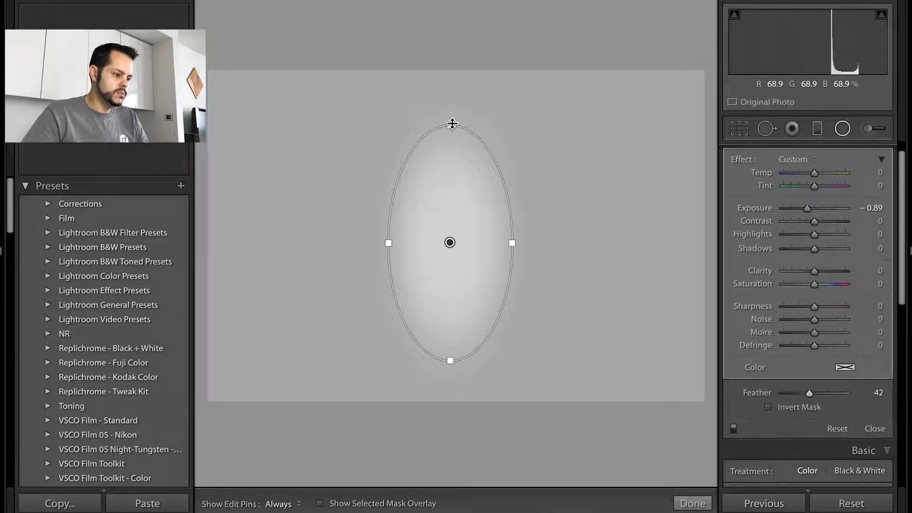
drag(451, 124, 451, 182)
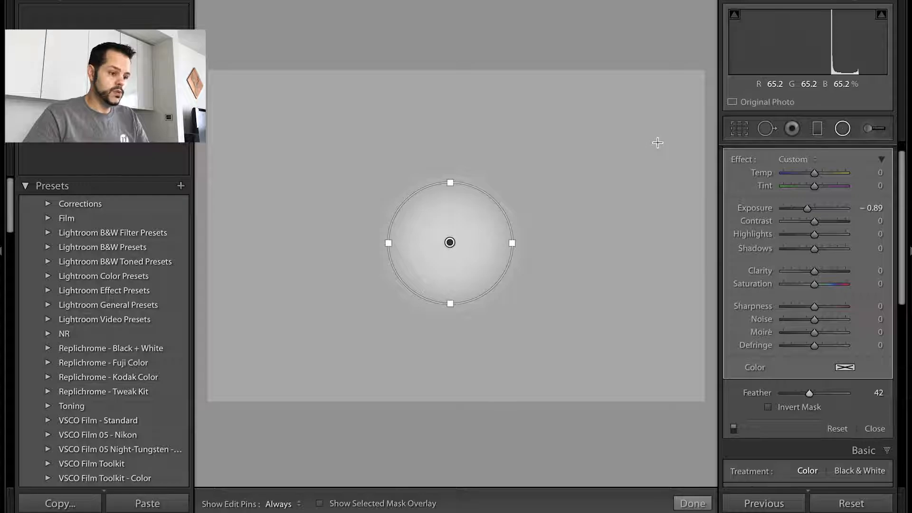
Add a second, smaller radial filter with -0.89 exposure in the image's upper-right area.
scroll(807, 206, up, 2)
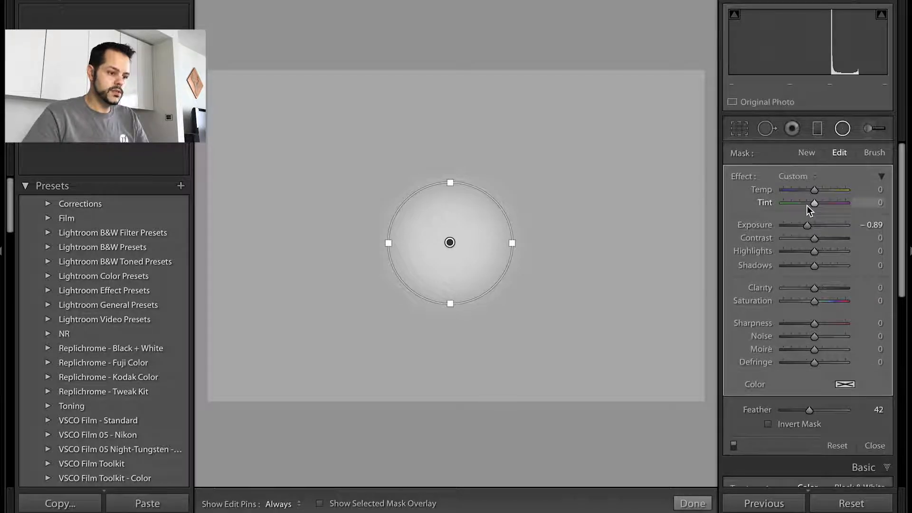
click(811, 156)
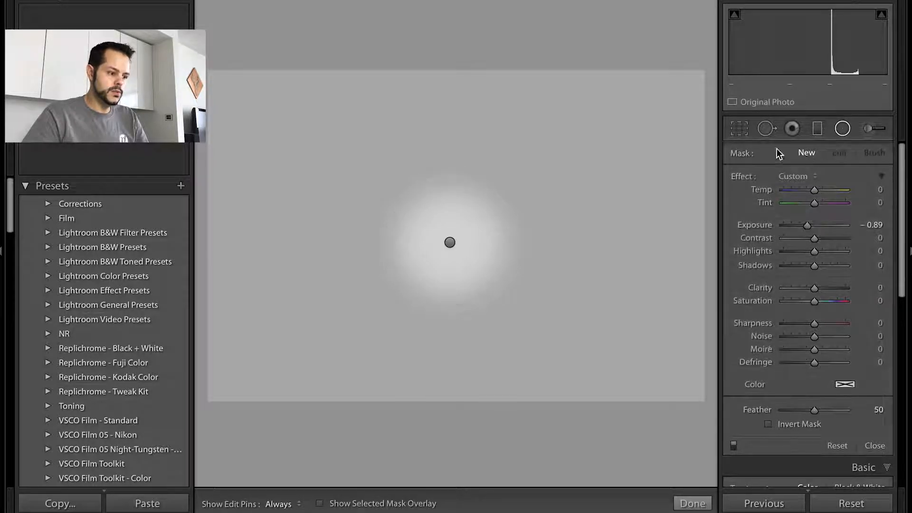
click(449, 244)
click(449, 243)
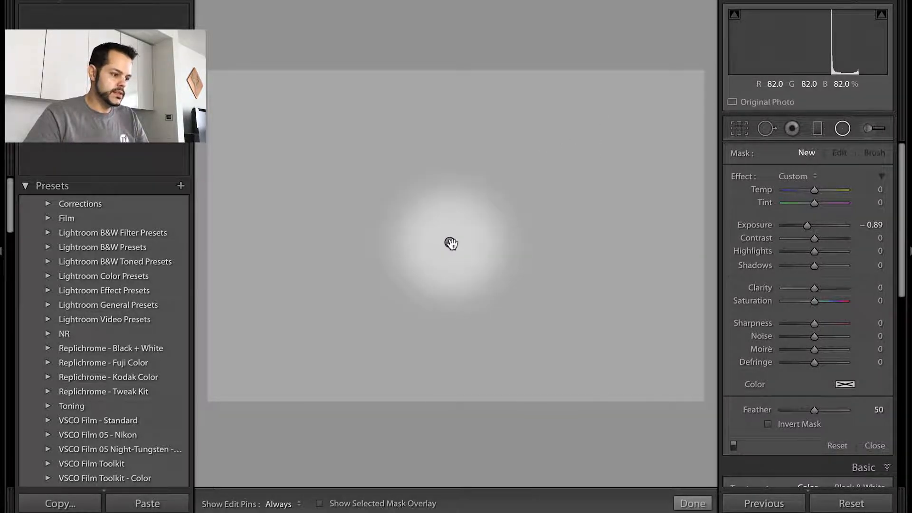
drag(571, 132, 629, 184)
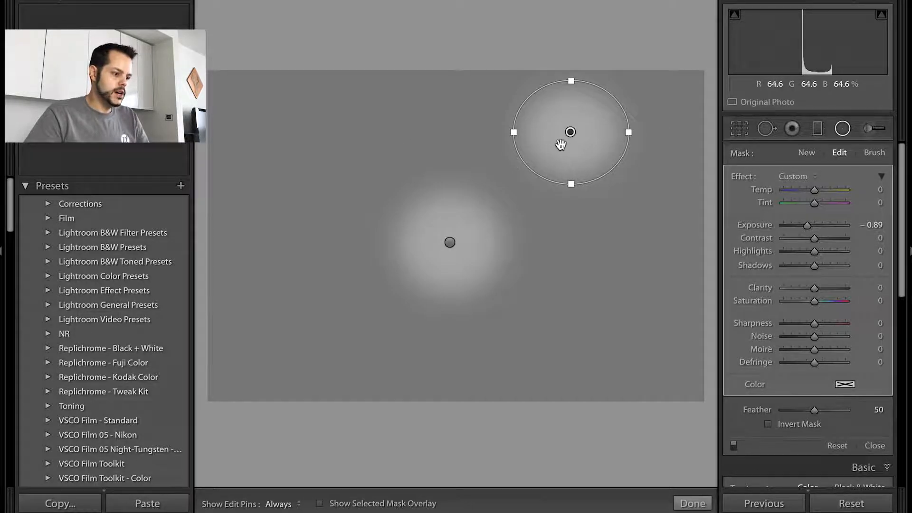
mouse_move(570, 132)
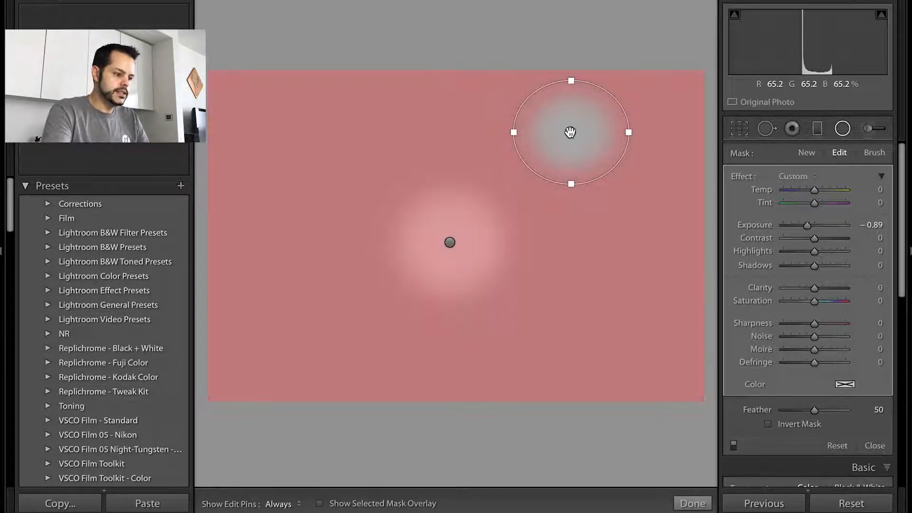
Delete the upper-right radial filter and the one at the image's centre.
key(Delete)
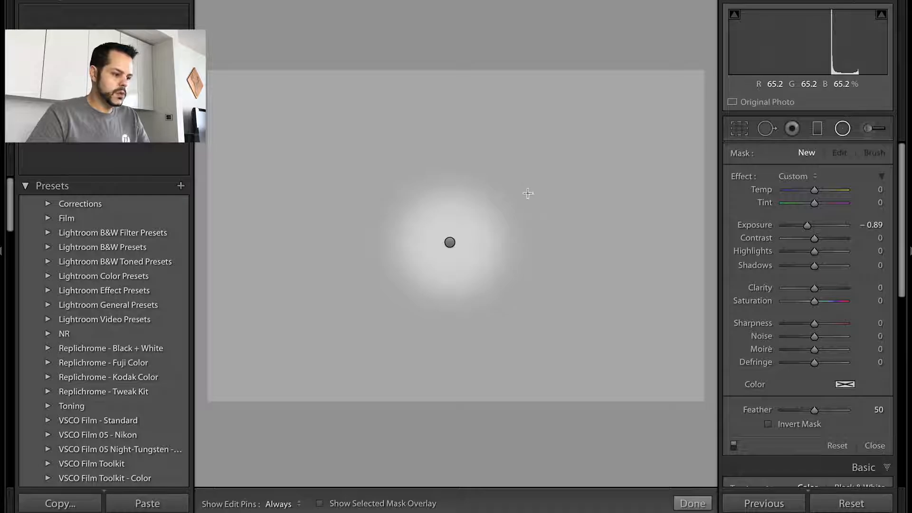
click(450, 242)
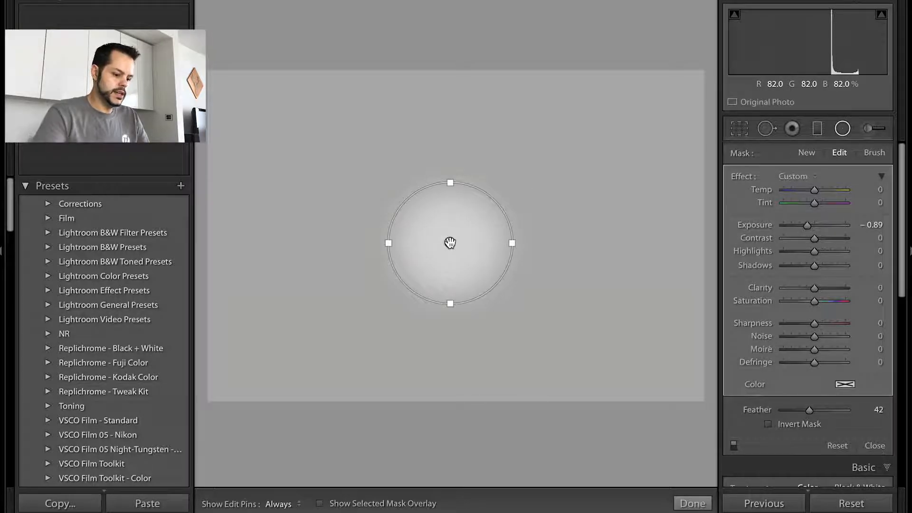
key(Delete)
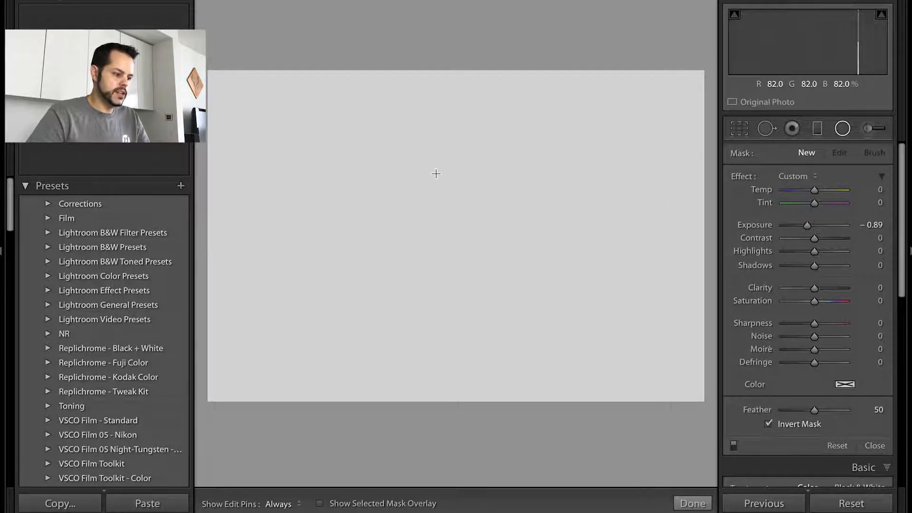
Draw an oval radial filter with Invert Mask enabled above the image's centre, and turn its mask inversion off.
drag(431, 164, 504, 245)
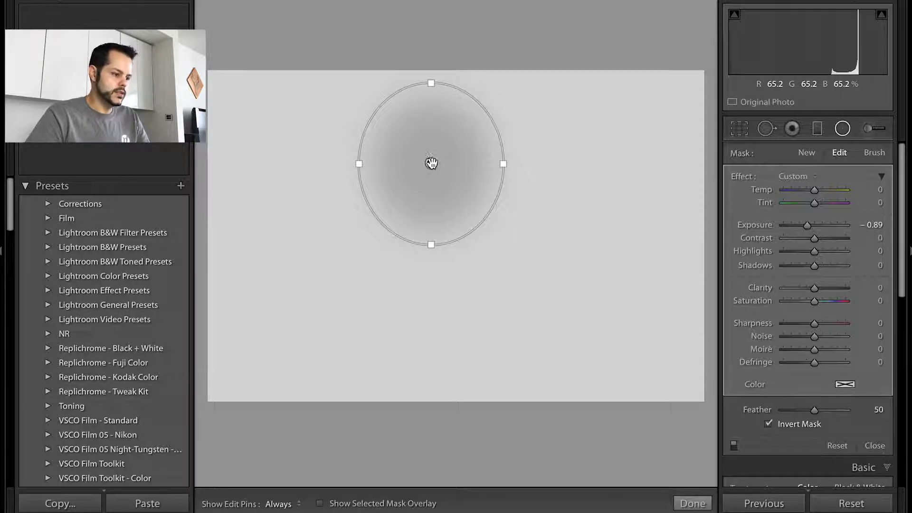
mouse_move(430, 163)
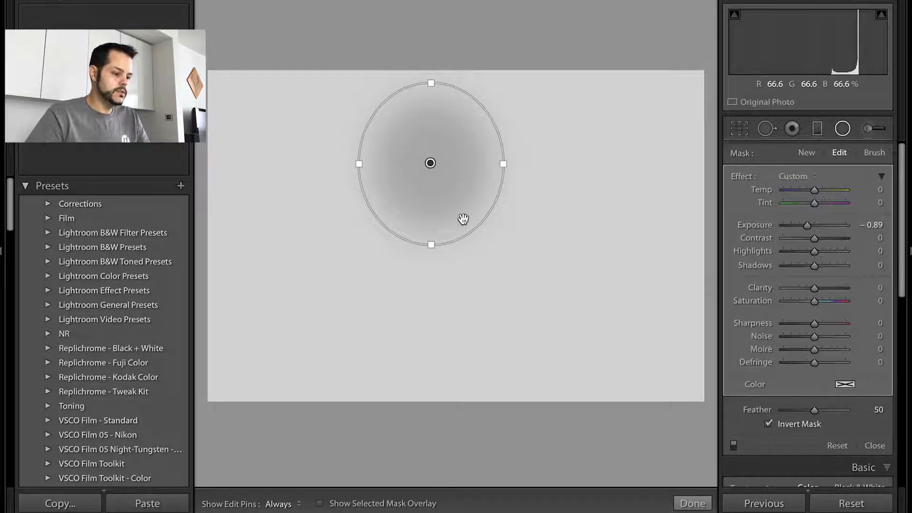
click(770, 425)
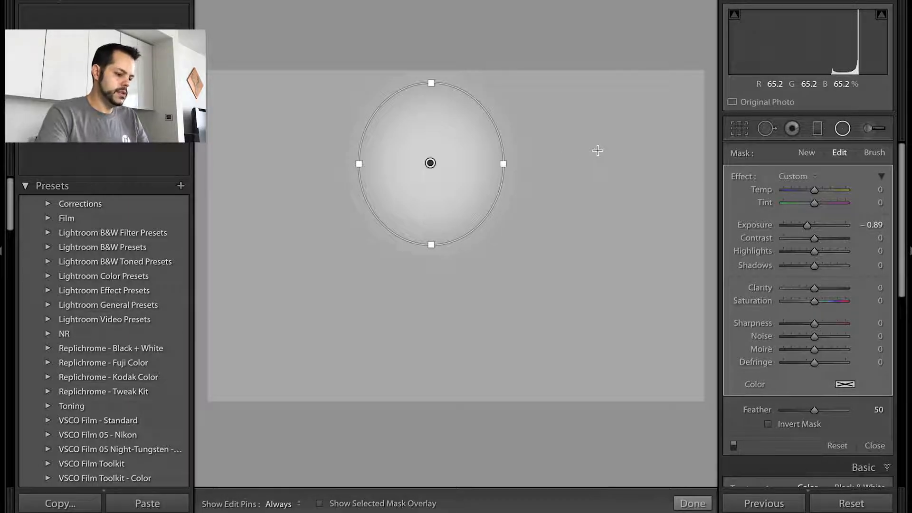
Switch from the grey test image to the wedding photo _JBP5253 and open it for developing.
key(g)
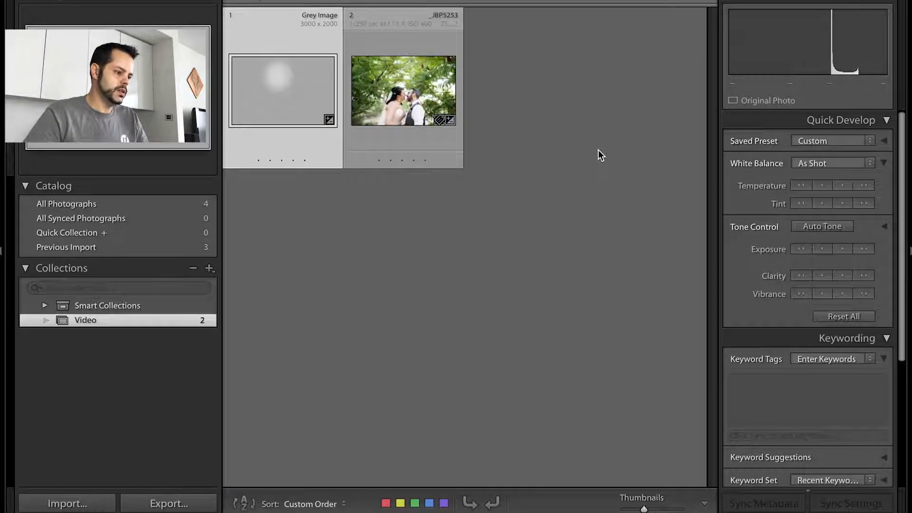
click(386, 86)
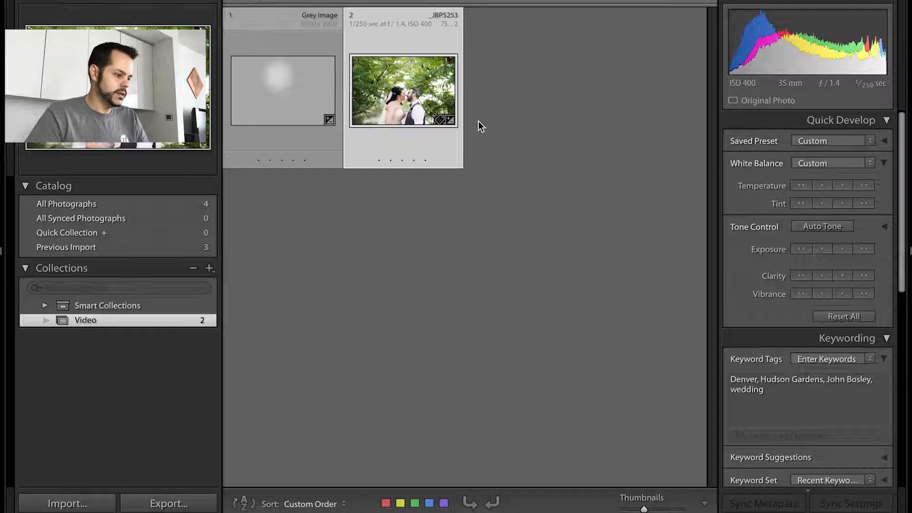
key(d)
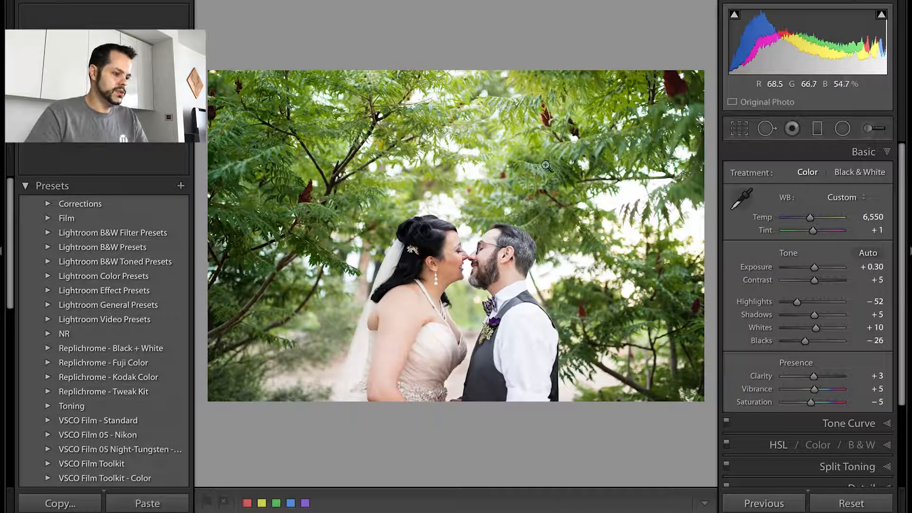
Draw a large circular radial filter with -0.89 exposure centred on the couple, and turn off its mask inversion.
click(843, 129)
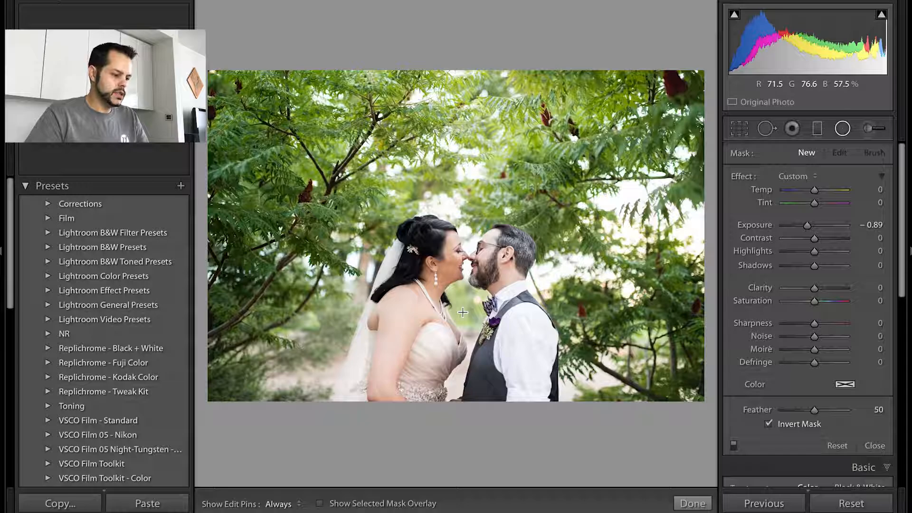
drag(463, 312, 600, 176)
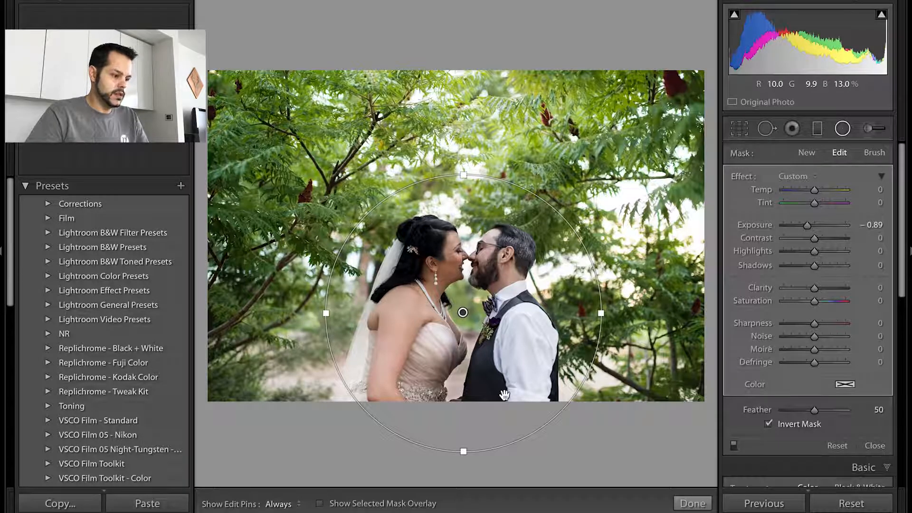
click(769, 423)
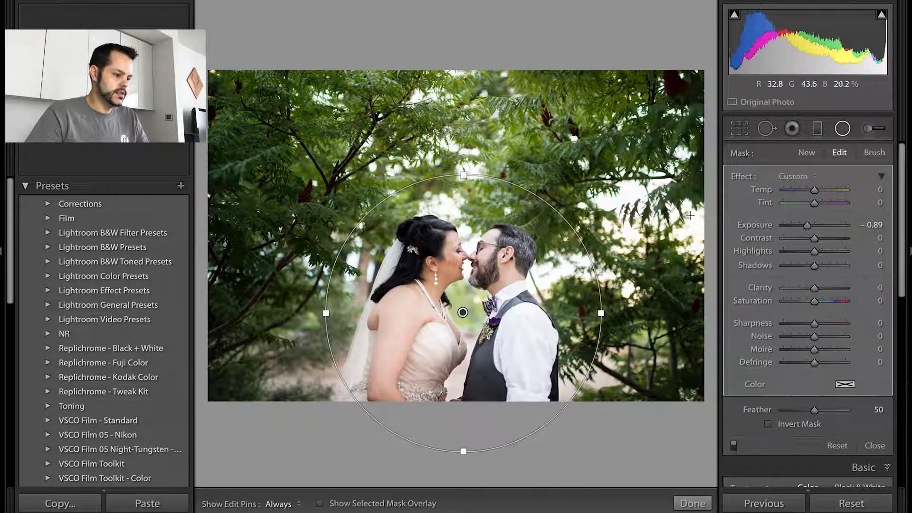
Set the couple filter's exposure to -0.50, fine-tune it to -0.46, and deselect the filter.
click(868, 225)
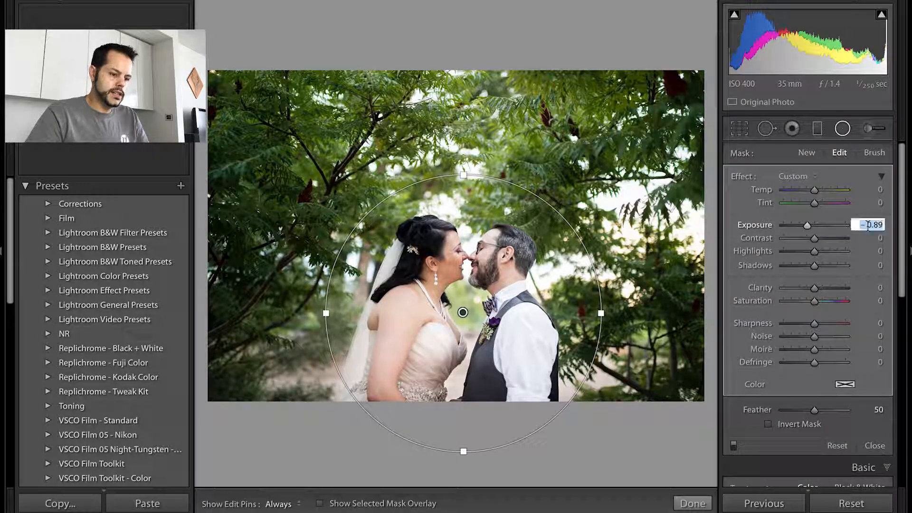
text(-.5)
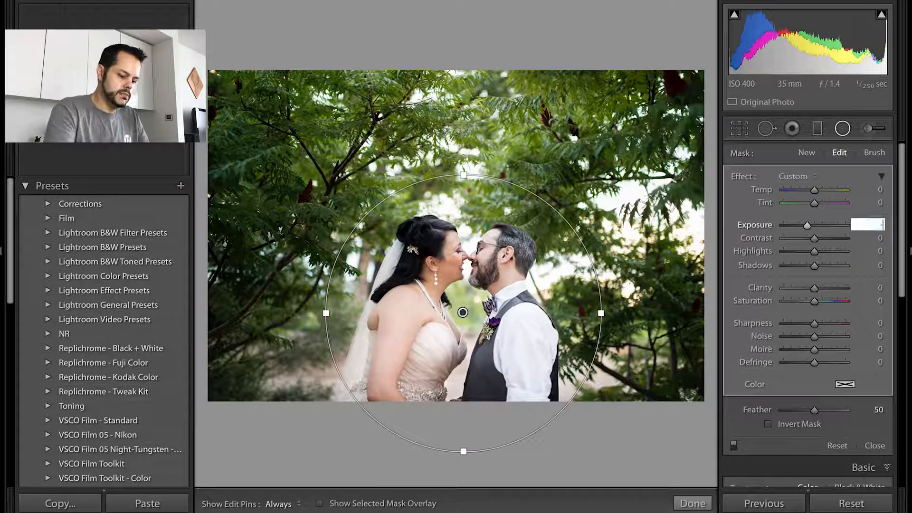
key(Return)
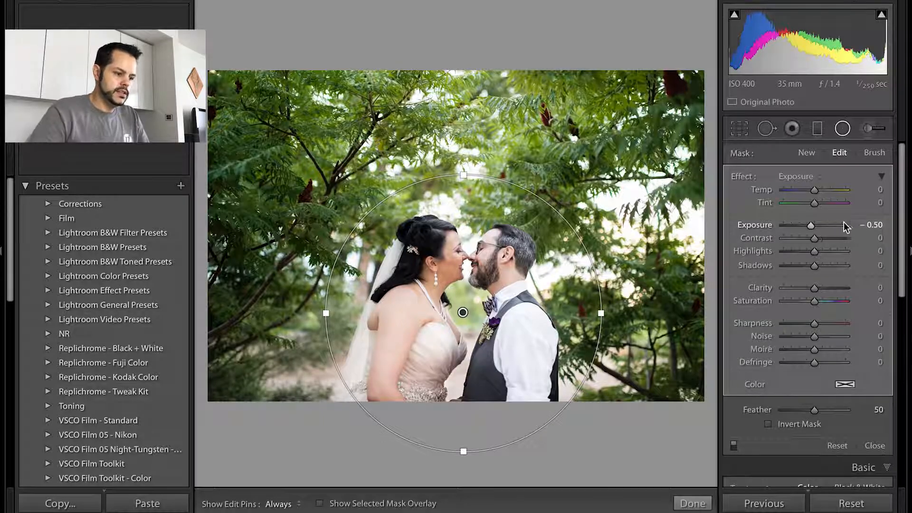
drag(811, 230, 814, 232)
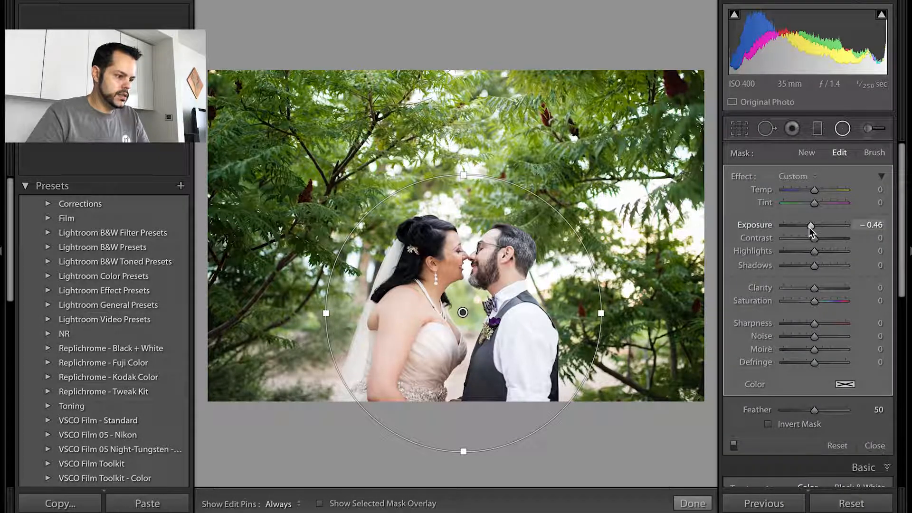
click(623, 147)
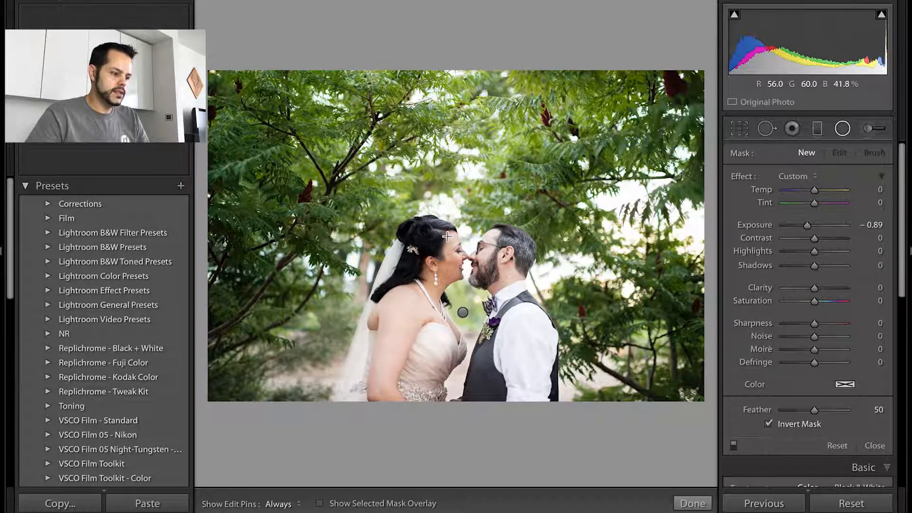
Apply the Dodge (Lighten) effect preset with 0.25 exposure to the settings for a new radial filter.
click(817, 226)
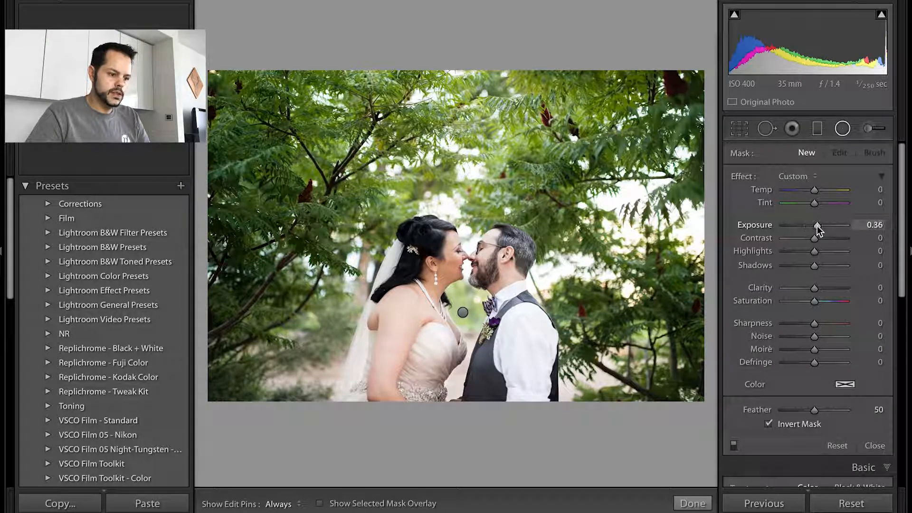
click(805, 177)
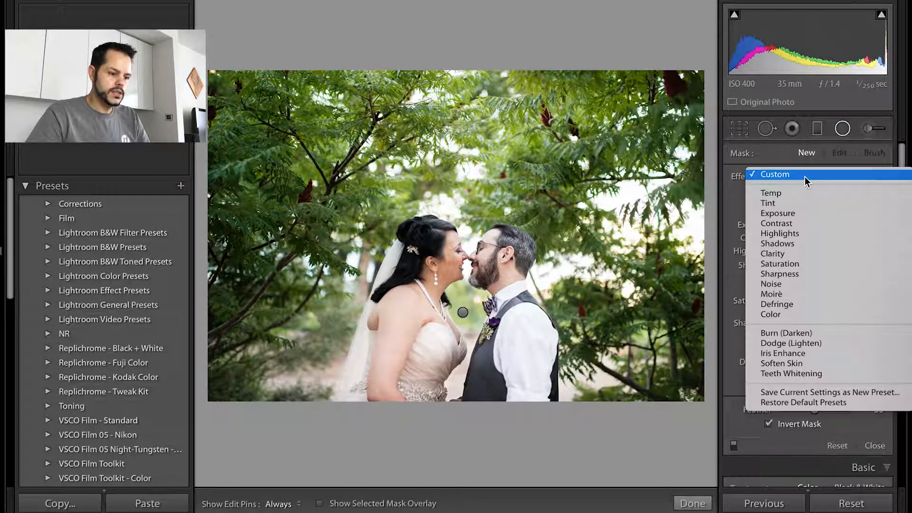
click(790, 343)
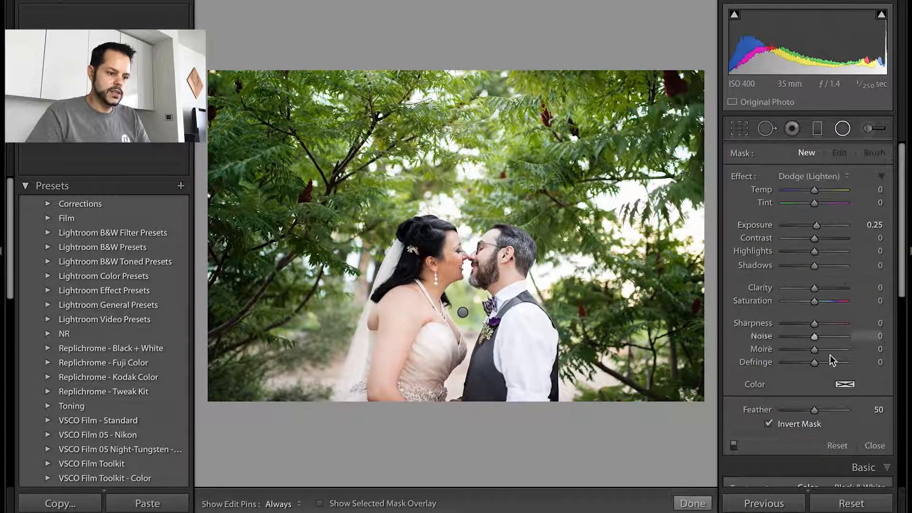
Try a pale yellow tint of hue 70 and 18% saturation for the new filter, and reset the saturation to 0%.
click(847, 385)
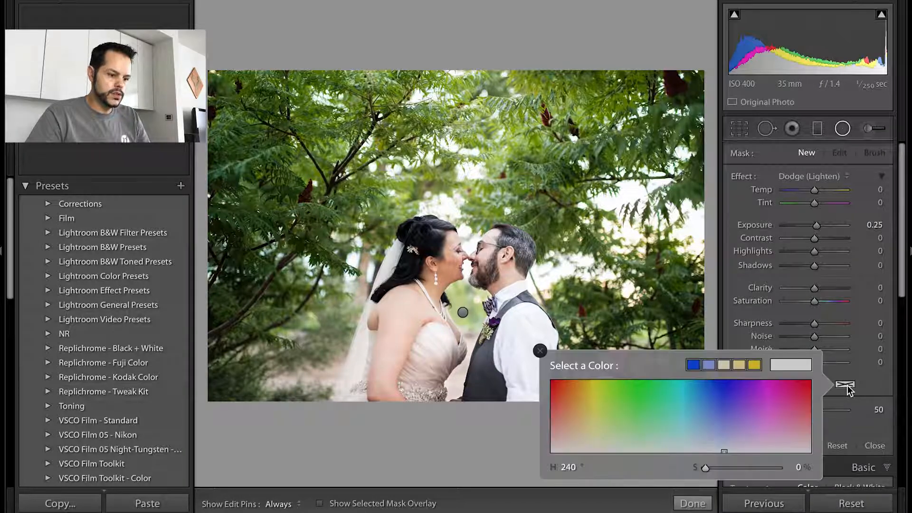
click(596, 437)
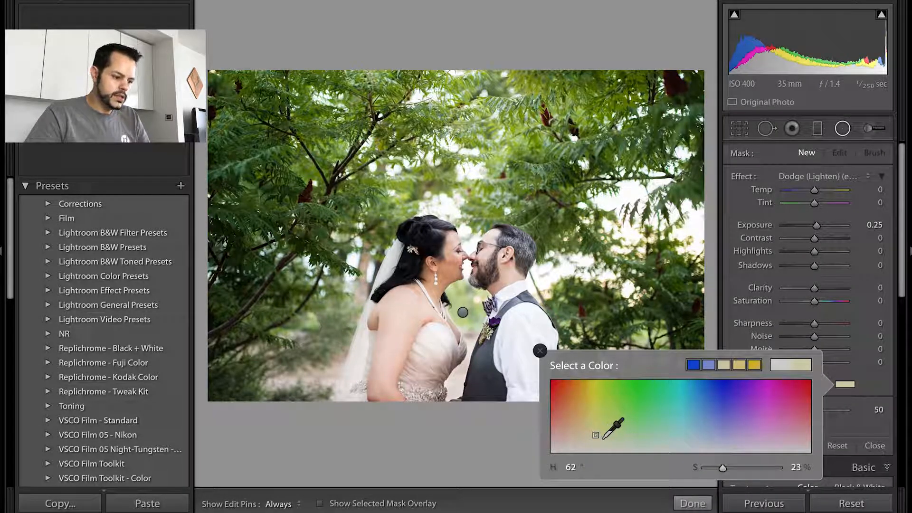
click(601, 440)
click(540, 351)
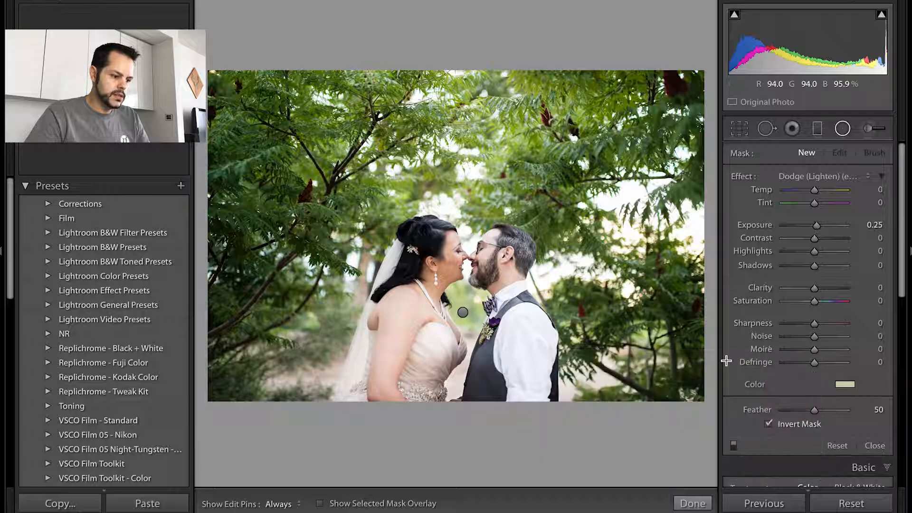
click(844, 386)
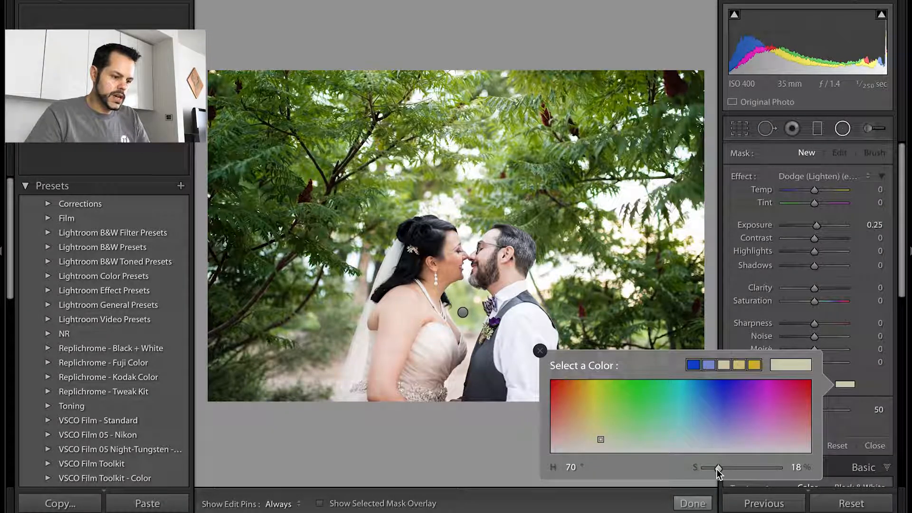
drag(718, 469, 694, 472)
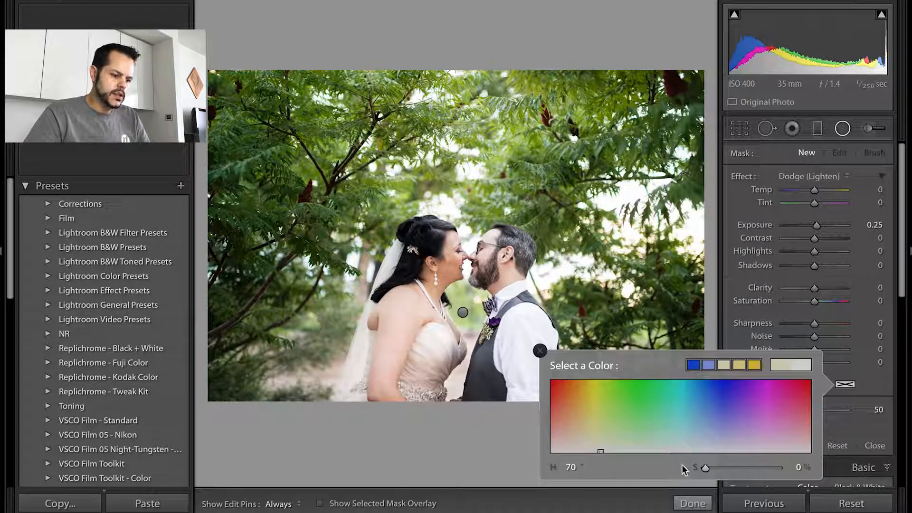
click(539, 351)
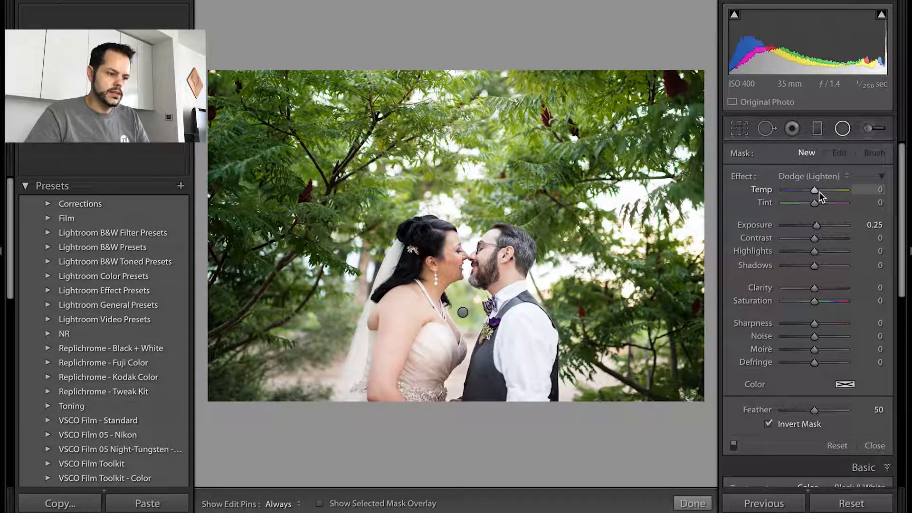
Set the temperature to 18, draw an inverted oval radial filter over the foliage above the couple, and enlarge its height and width.
drag(814, 191, 820, 191)
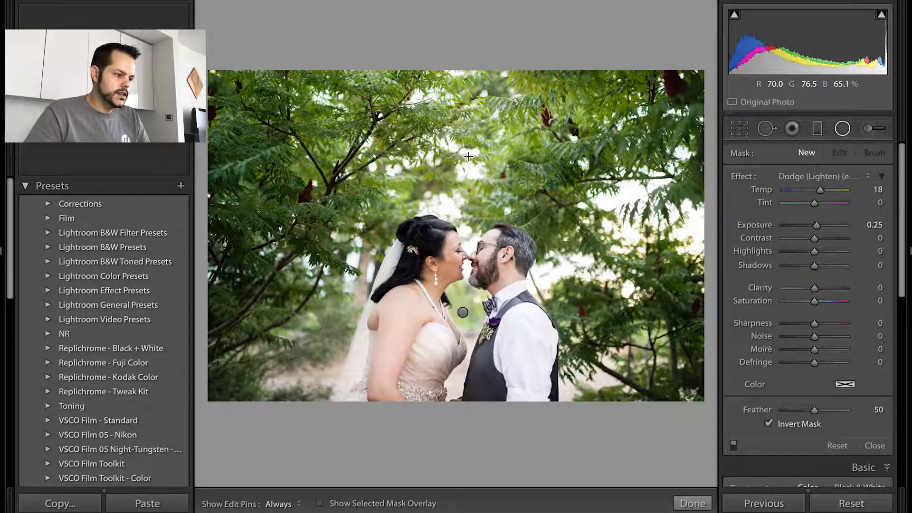
drag(474, 151, 522, 87)
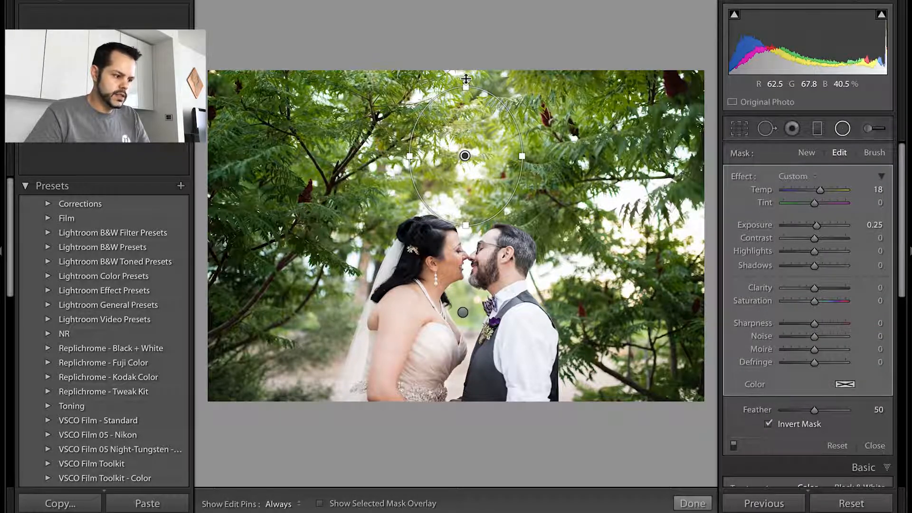
drag(465, 79, 465, 41)
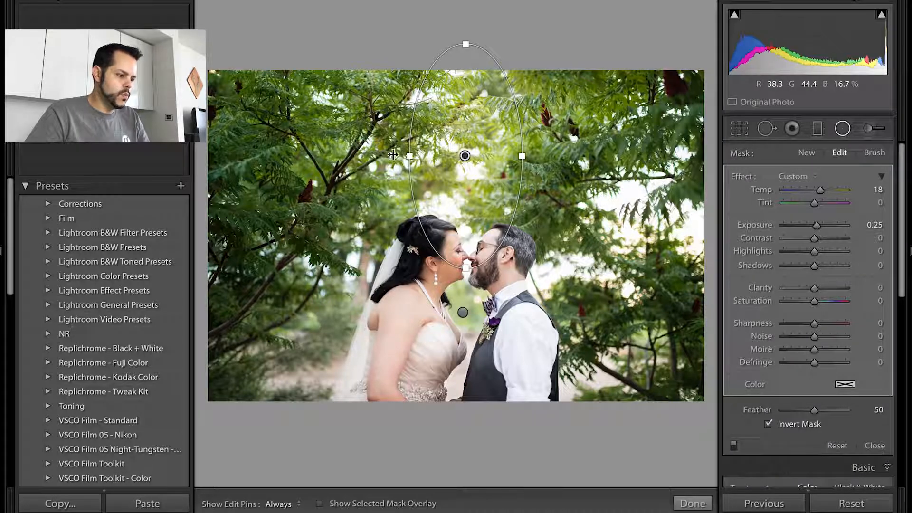
drag(393, 154, 376, 154)
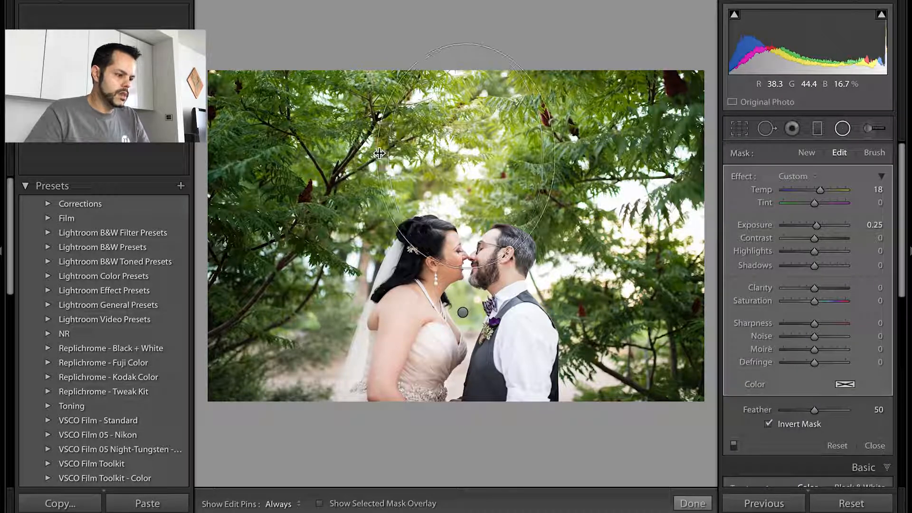
Compare the photo with and without the radial filters, and delete the filter above the couple and restore it.
click(734, 448)
click(734, 448)
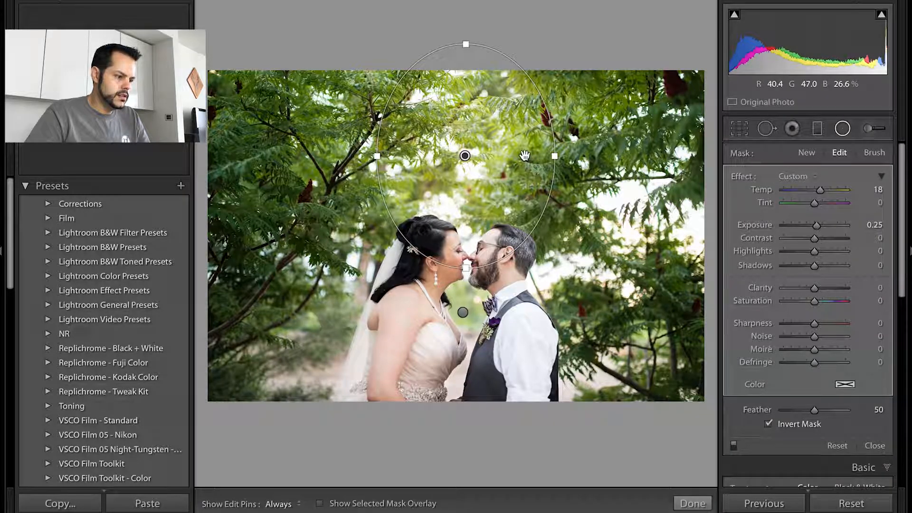
click(465, 157)
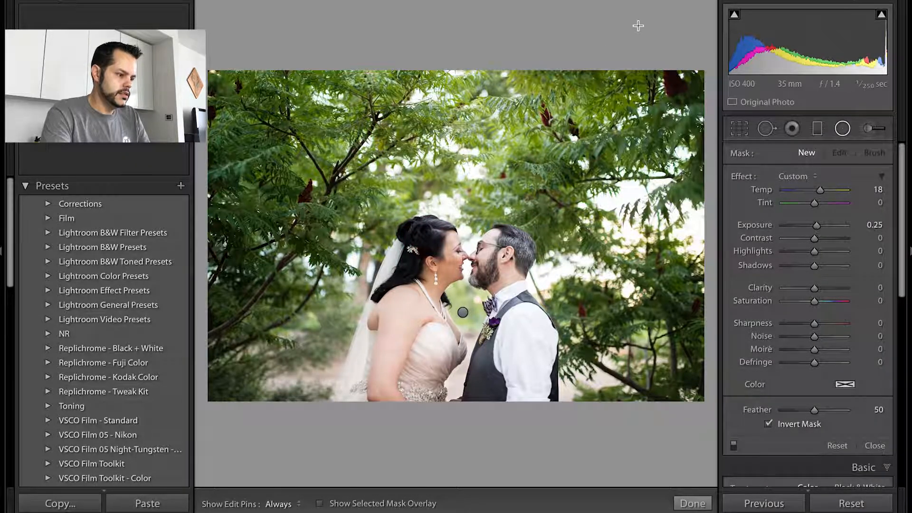
key(ctrl+z)
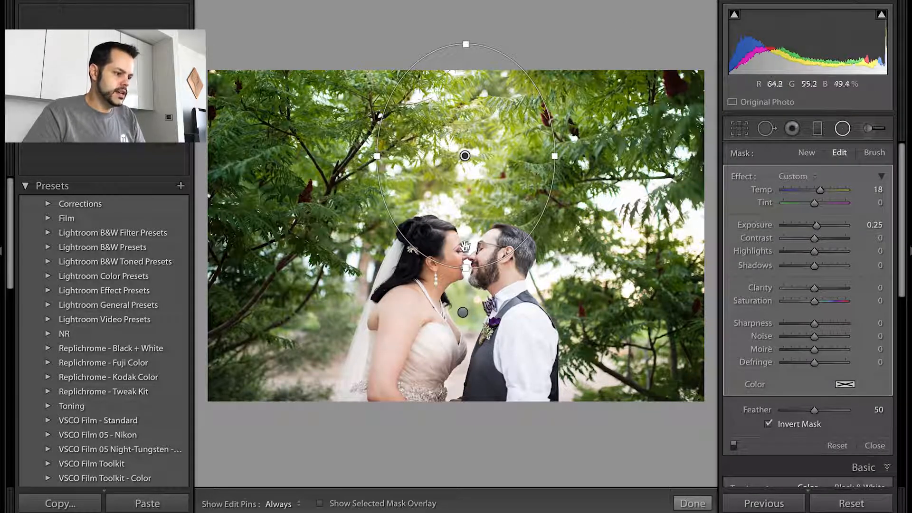
Reduce the height of the filter above the couple so it reaches less far over their faces, and deselect it.
drag(465, 269, 466, 250)
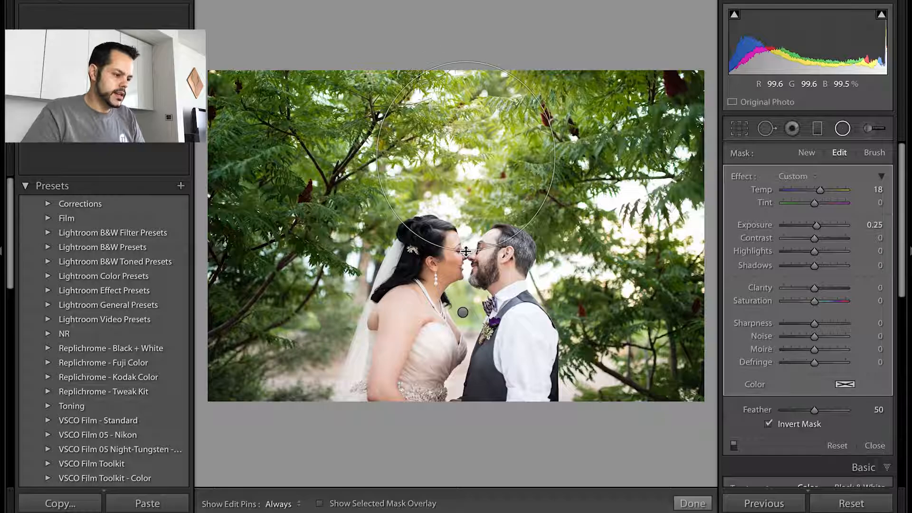
key(Return)
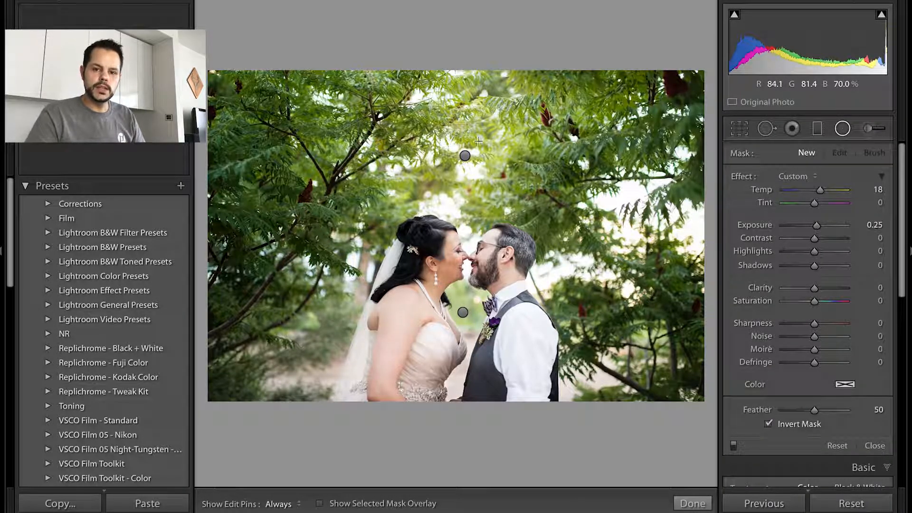
Lower the exposure of the radial filter above the couple to 0.15, and deselect the filter.
click(465, 155)
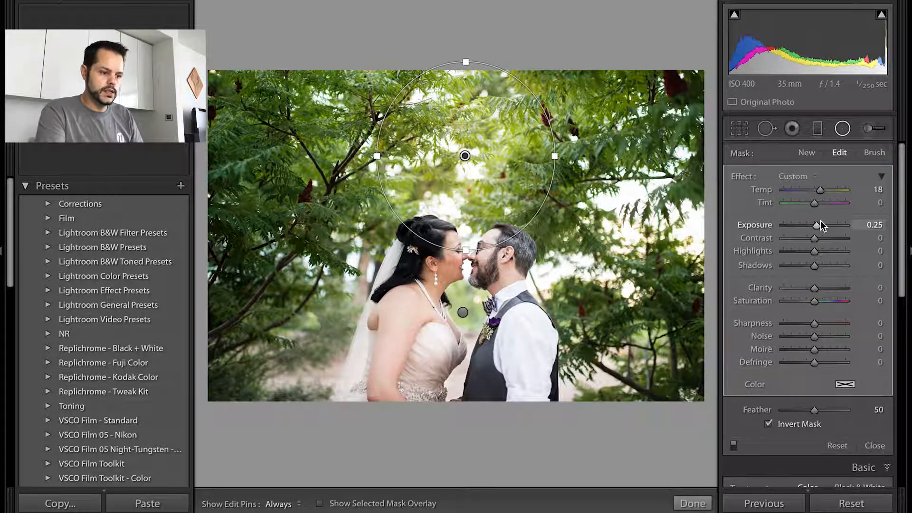
key(Up)
key(Up)
key(Up)
key(Up)
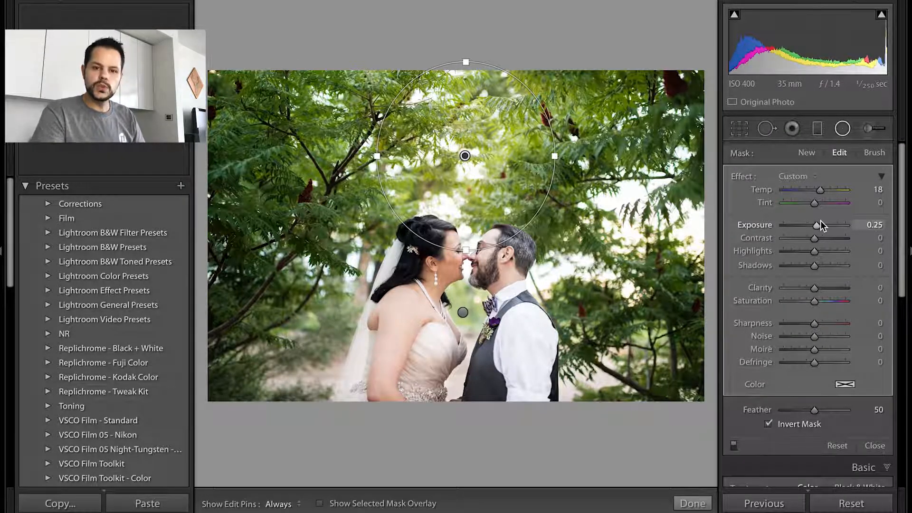
key(Down)
key(Down)
key(Down)
key(Down)
key(Down)
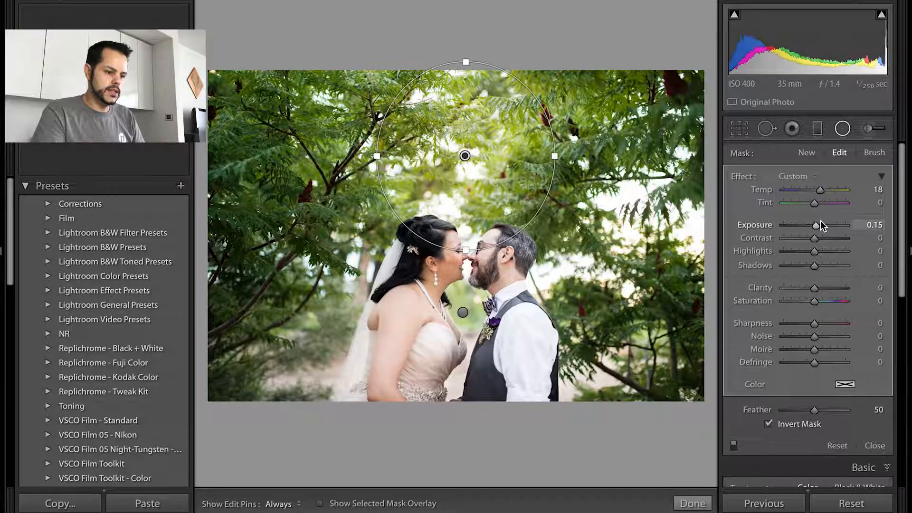
key(Up)
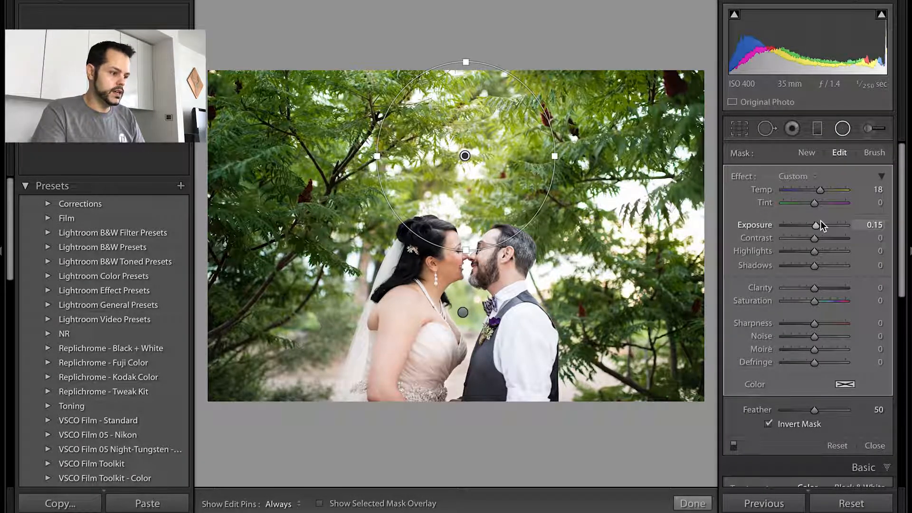
key(Return)
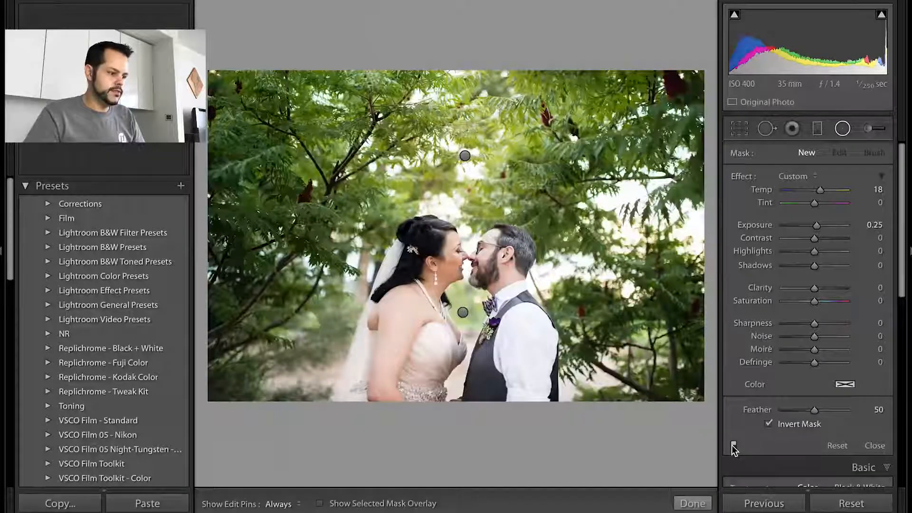
Compare the wedding photo with the radial filters turned off and on.
click(733, 444)
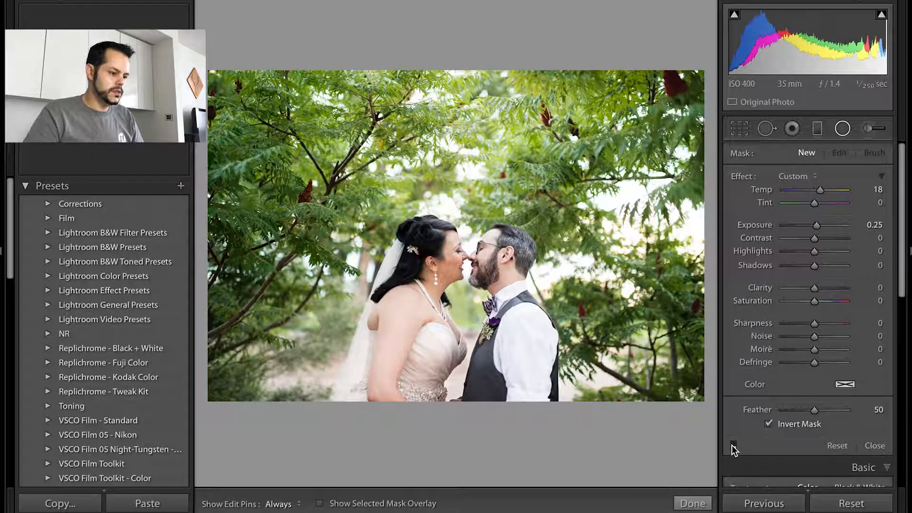
click(733, 445)
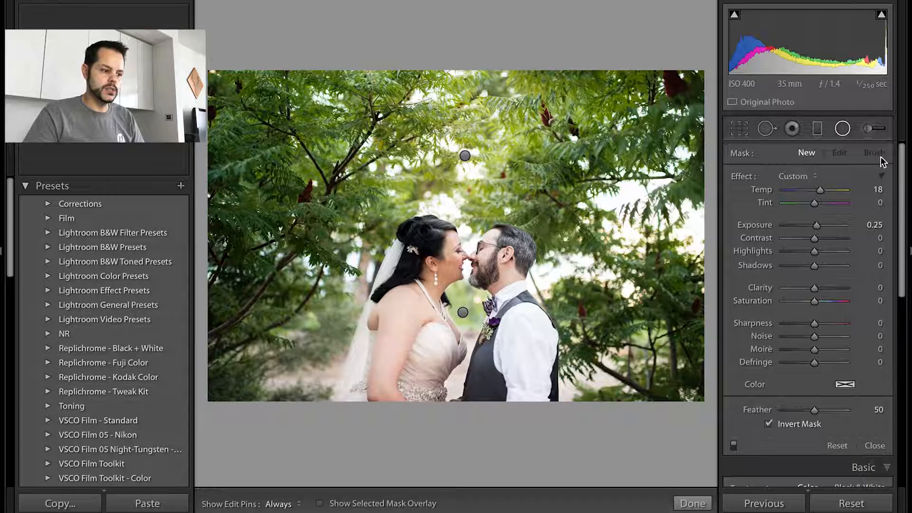
Select the radial filter above the couple, show its mask overlay, and switch to brushing its mask.
click(465, 157)
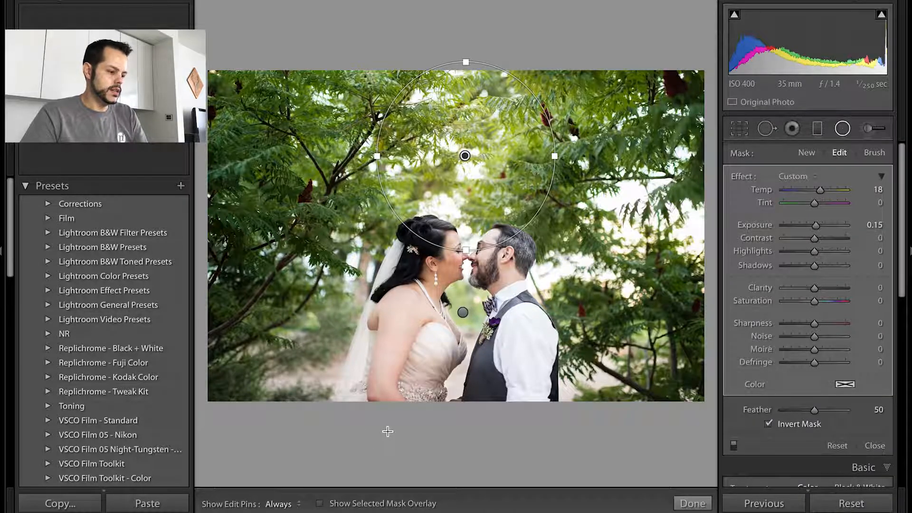
key(o)
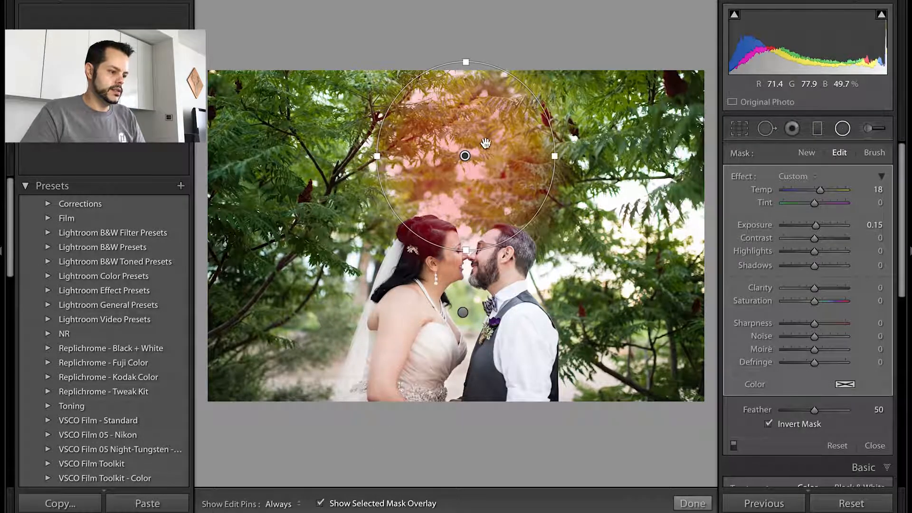
click(875, 153)
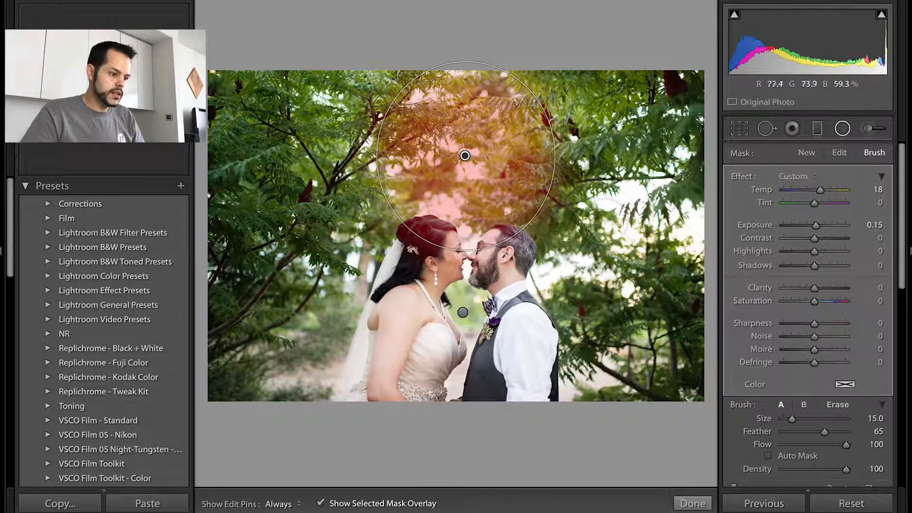
Try adding the bright foliage behind the groom to the filter's mask with a size 15.0 brush, and undo the stroke.
key(h)
mouse_move(612, 223)
mouse_down()
mouse_move(637, 232)
mouse_move(670, 194)
mouse_move(678, 208)
mouse_up()
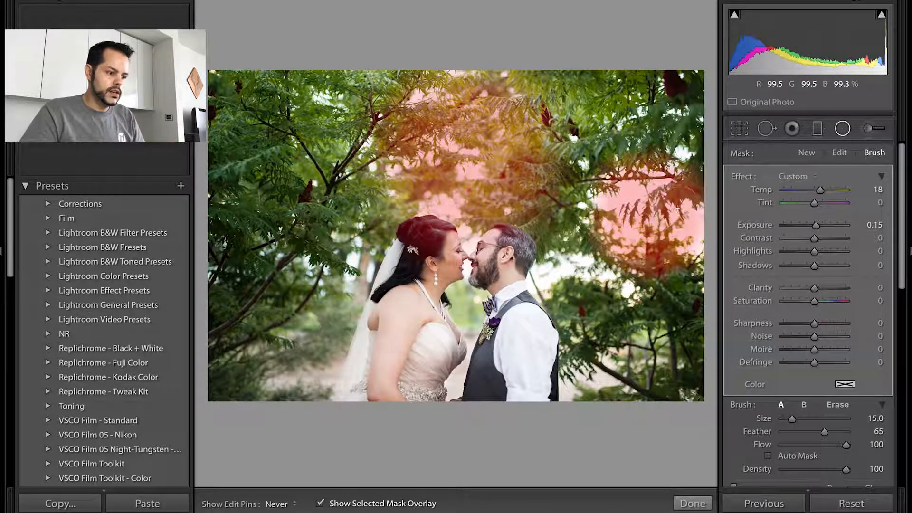
key(h)
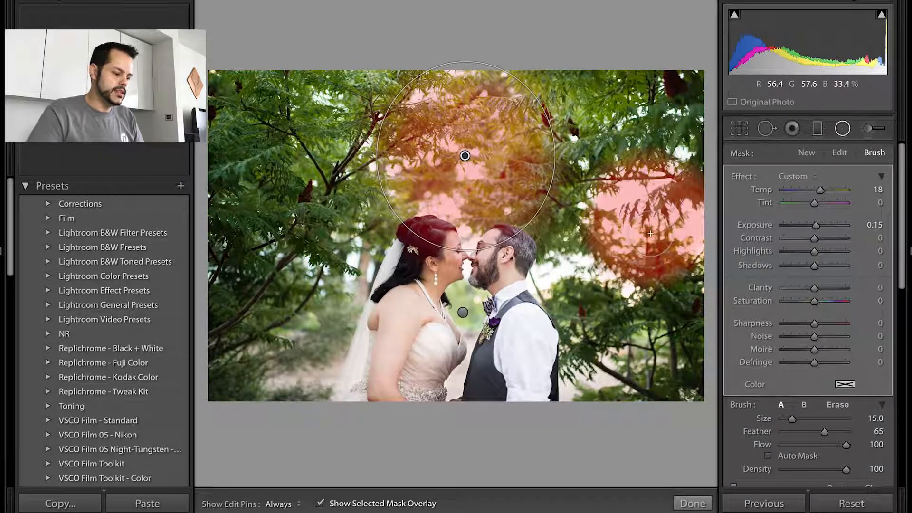
key(ctrl+z)
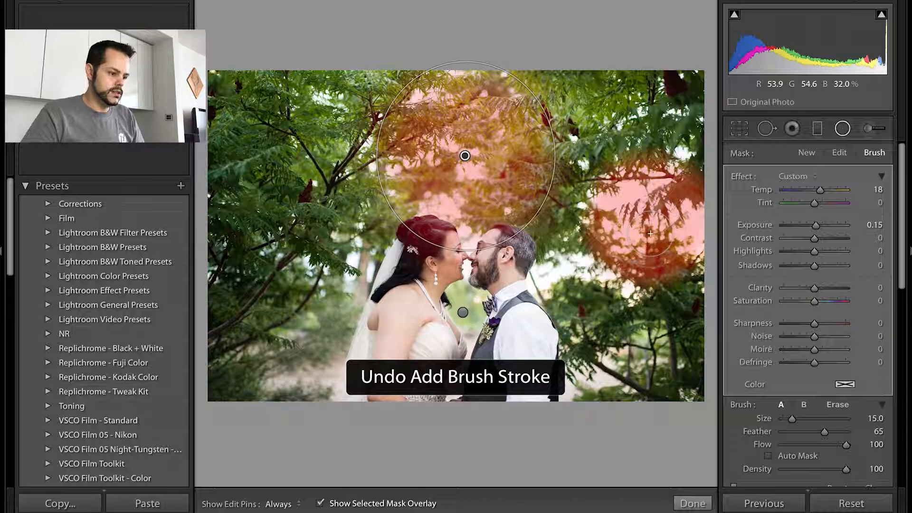
Erase the filter's mask from the bride's hair and the groom's head with a size 6.0 erase brush, with the edit pins hidden while brushing.
click(838, 405)
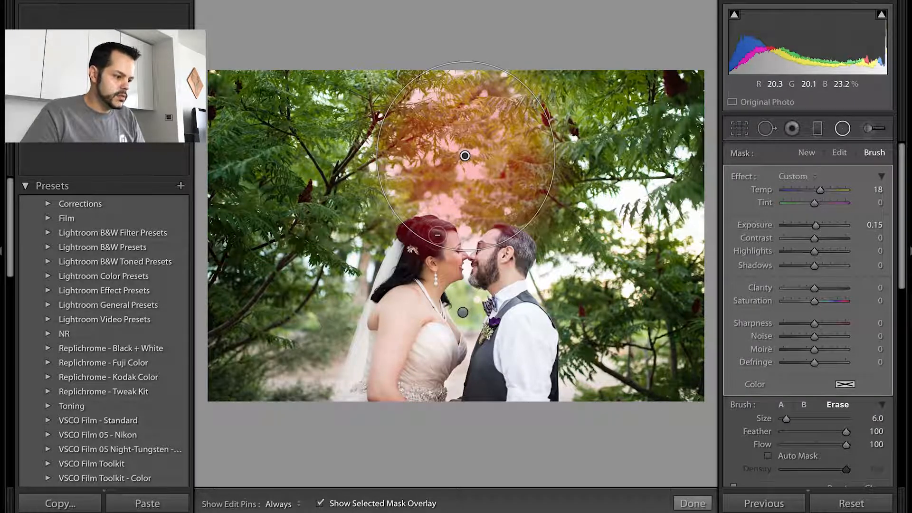
key(h)
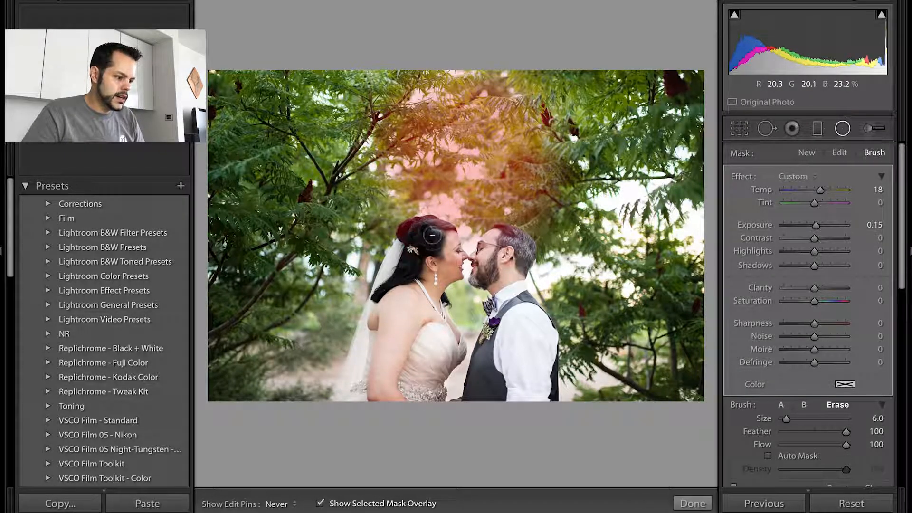
mouse_move(433, 236)
mouse_down()
mouse_move(409, 235)
mouse_move(433, 229)
mouse_move(435, 238)
mouse_move(420, 229)
mouse_move(441, 228)
mouse_up()
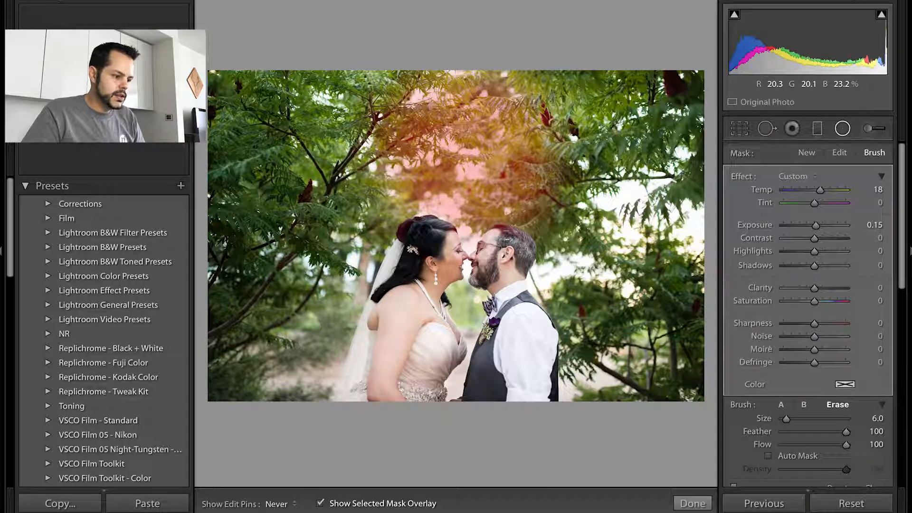
drag(509, 237, 503, 241)
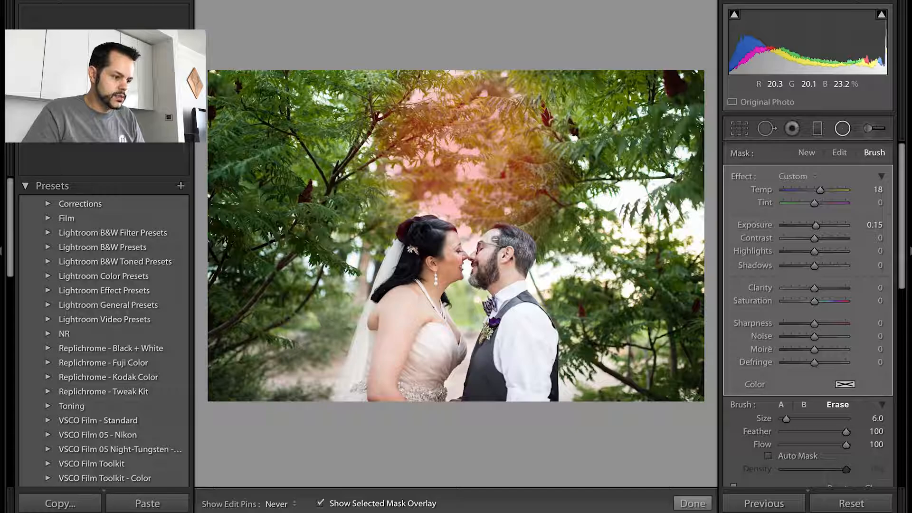
key(h)
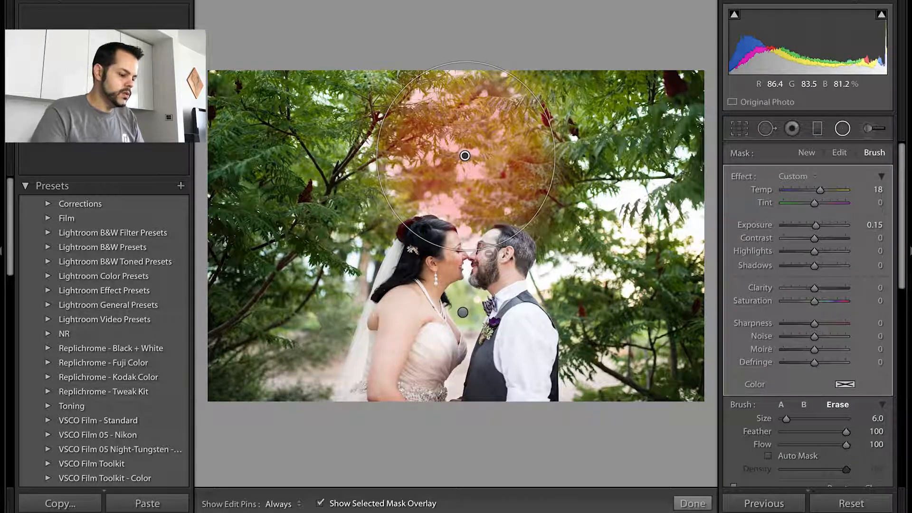
Examine the brushed filter's effect with the mask overlay and edit pins shown and hidden, leaving the overlay off.
click(319, 503)
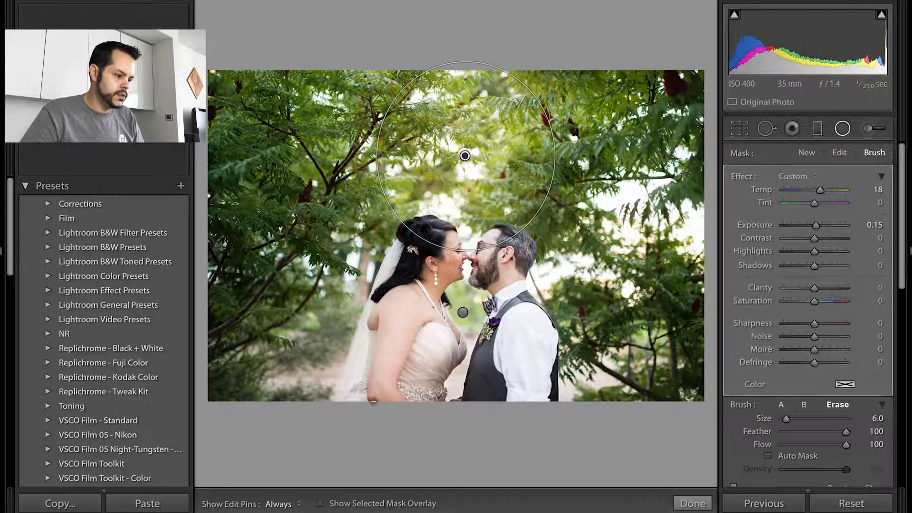
key(h)
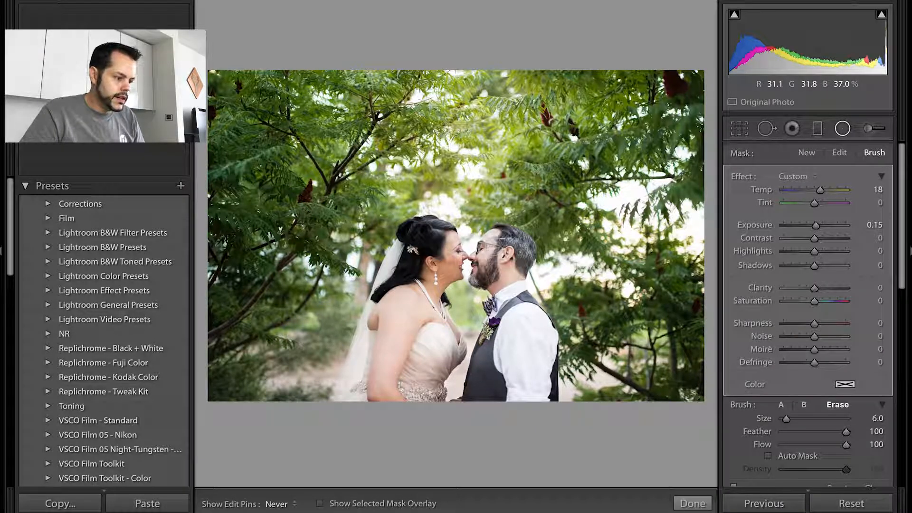
key(h)
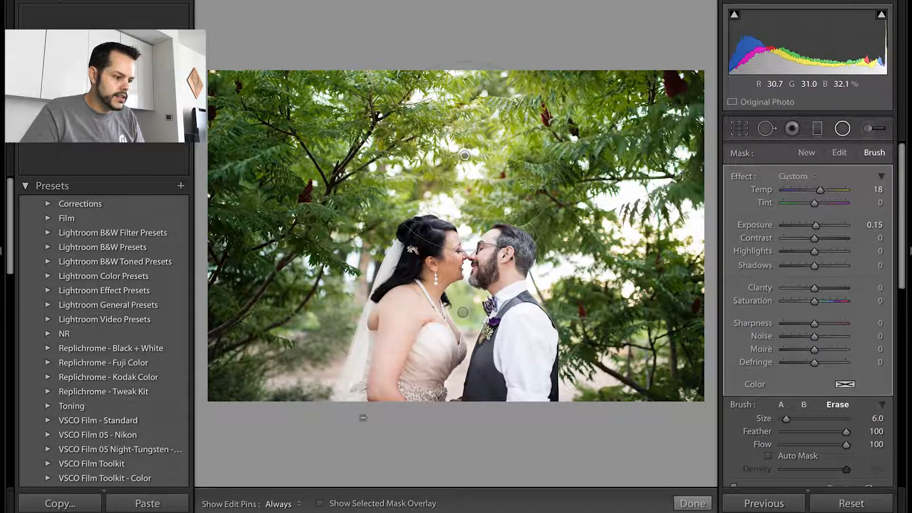
click(320, 503)
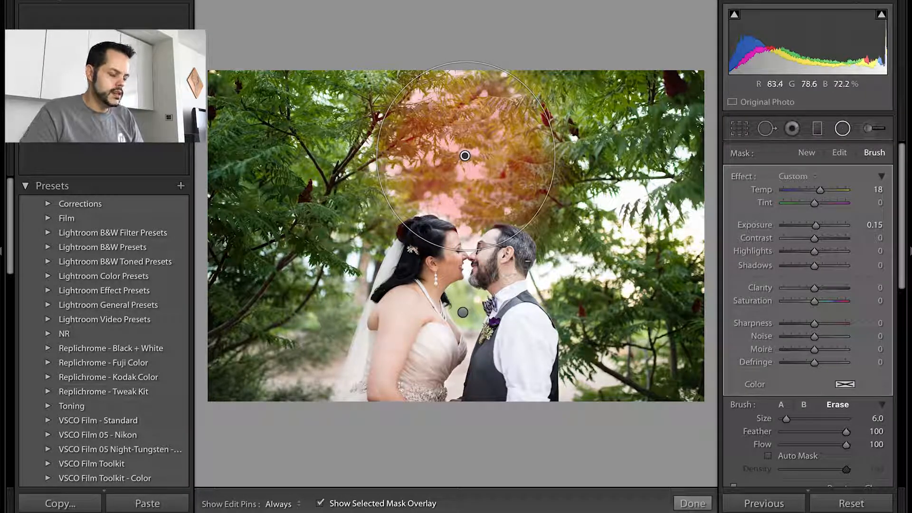
key(o)
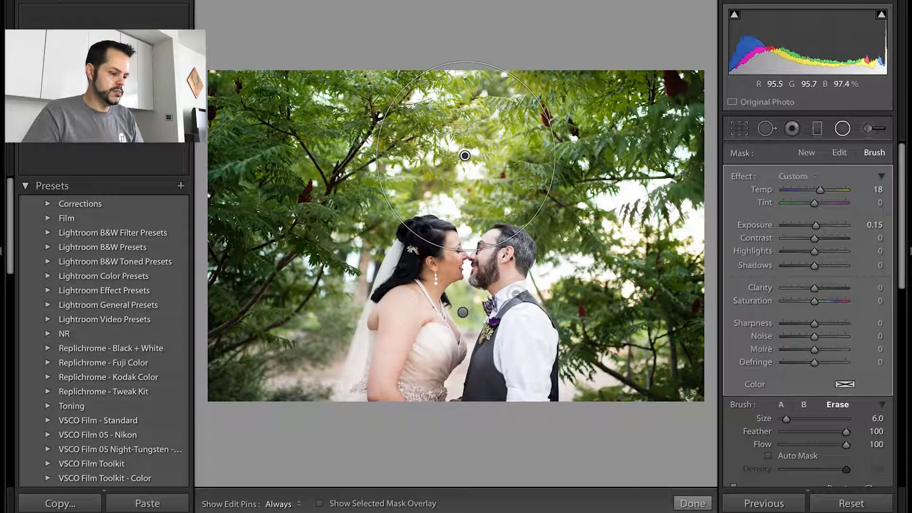
click(840, 406)
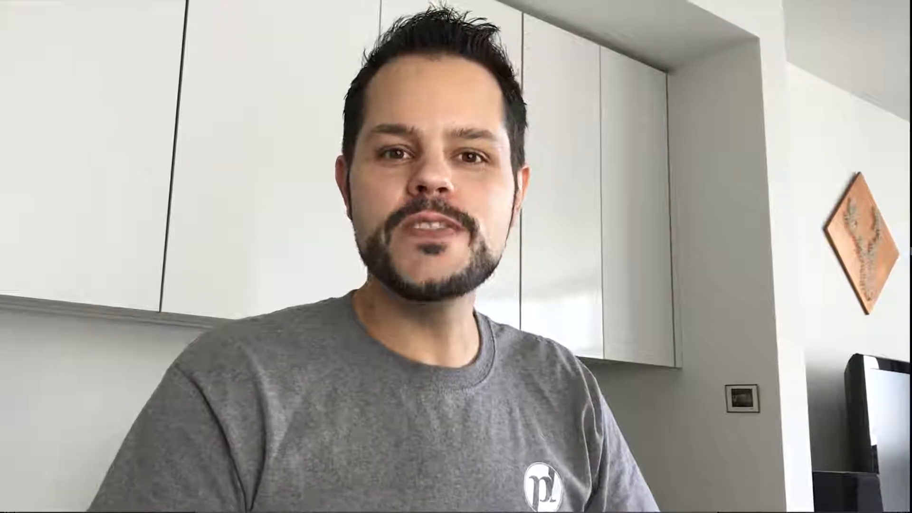